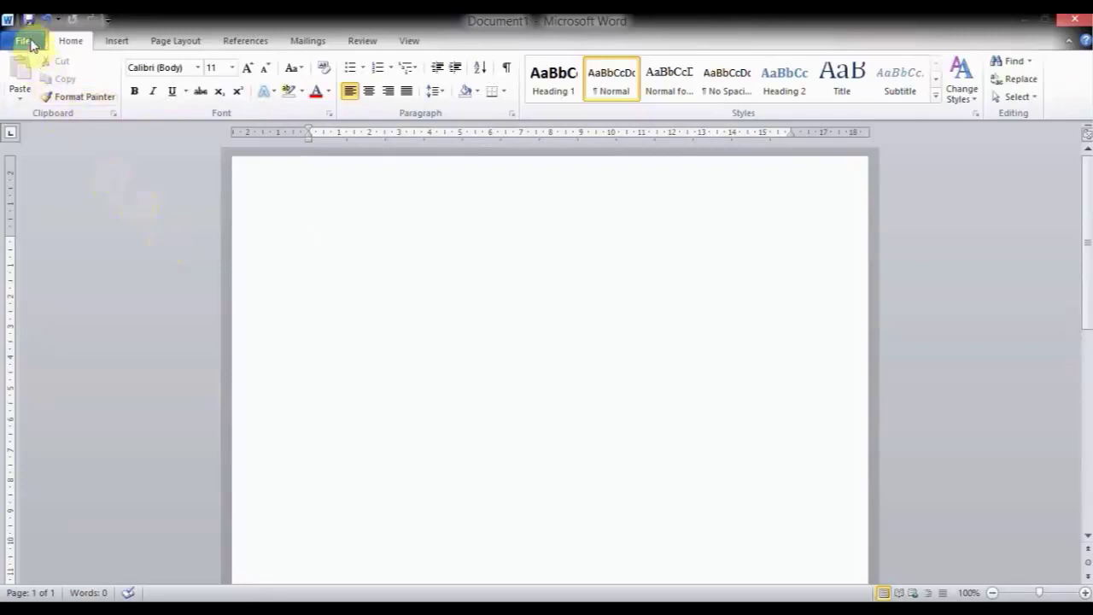
Glance at the File info page, then browse the Insert, Page Layout and References ribbons
click(26, 41)
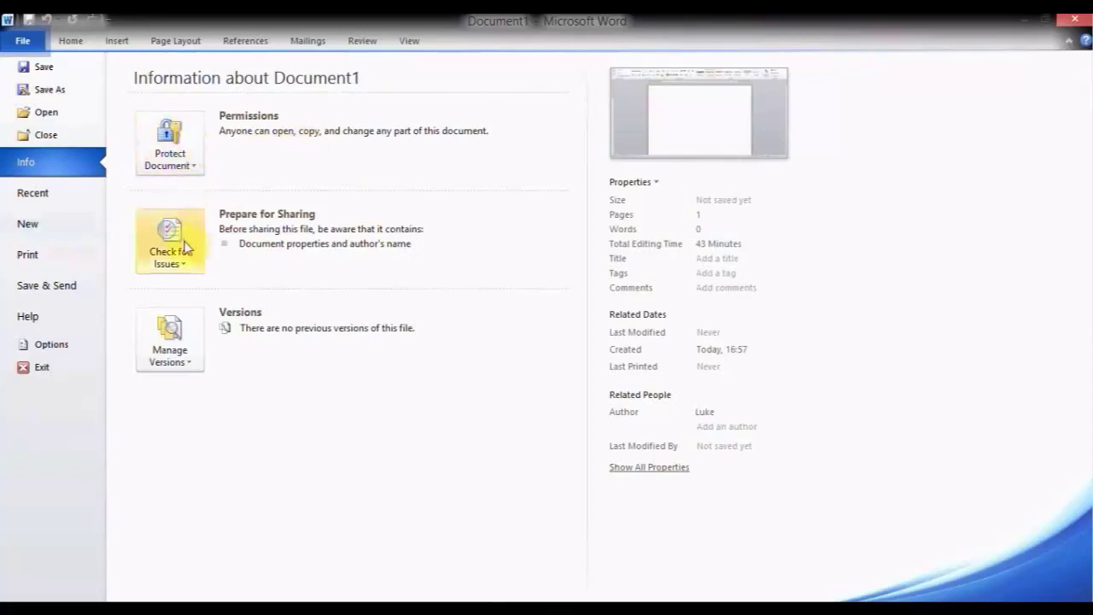
click(24, 43)
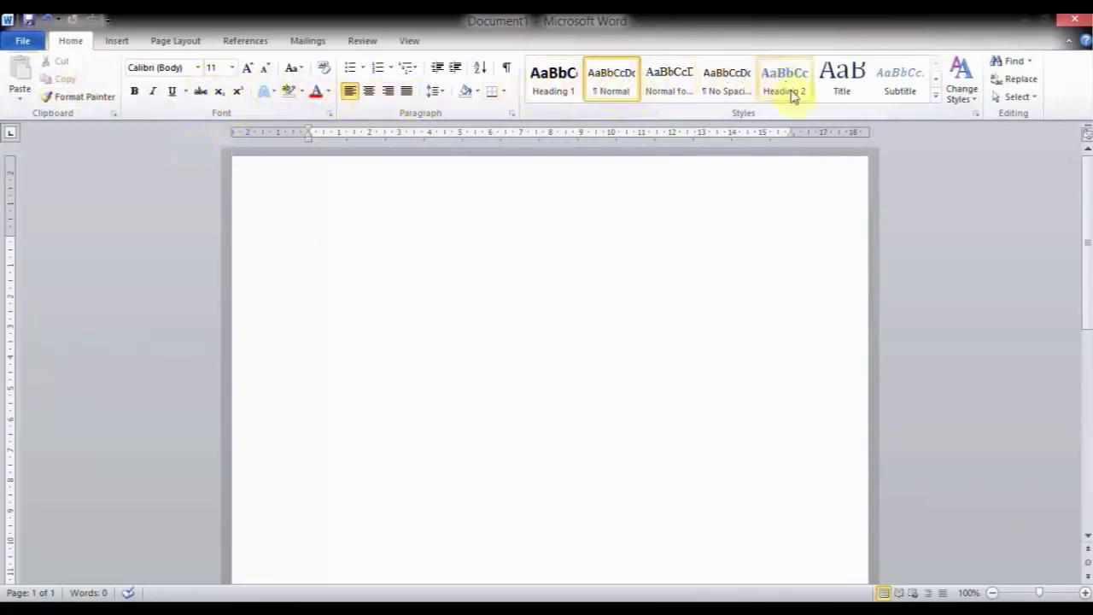
click(122, 41)
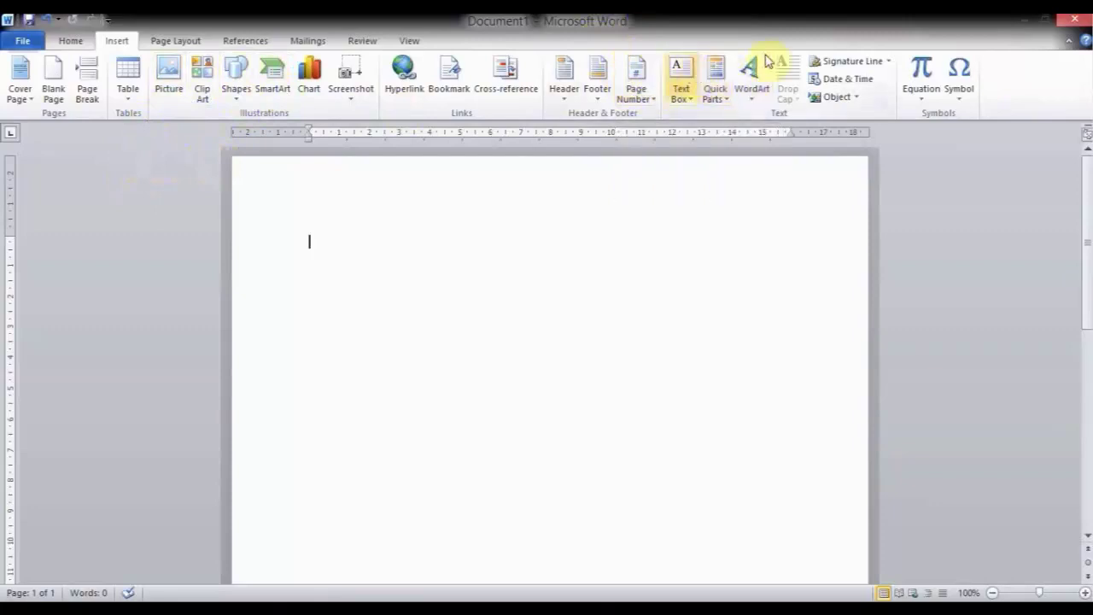
click(165, 45)
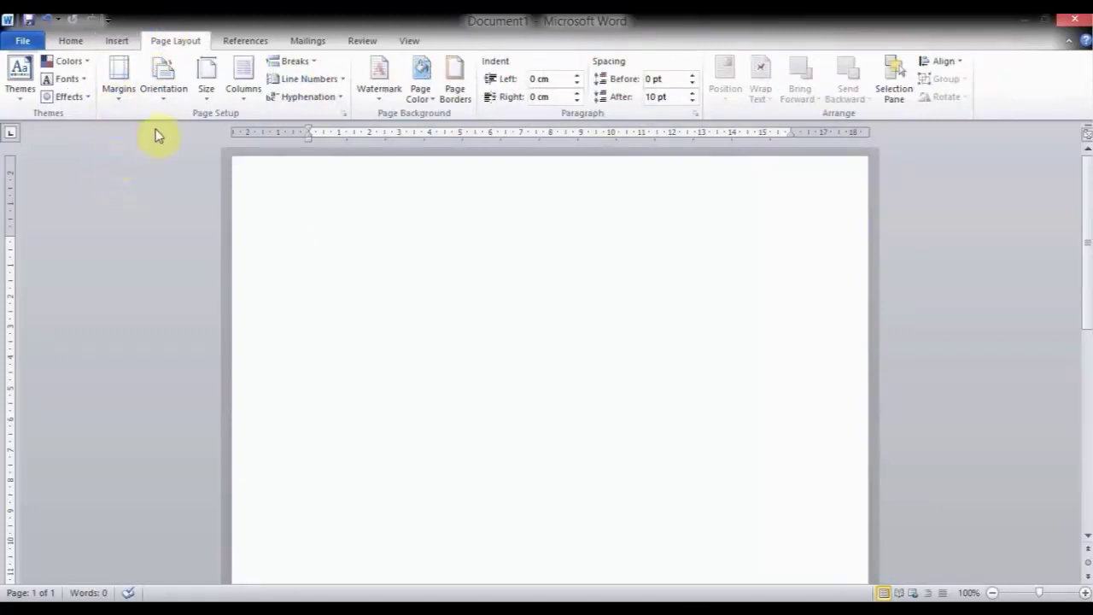
click(239, 41)
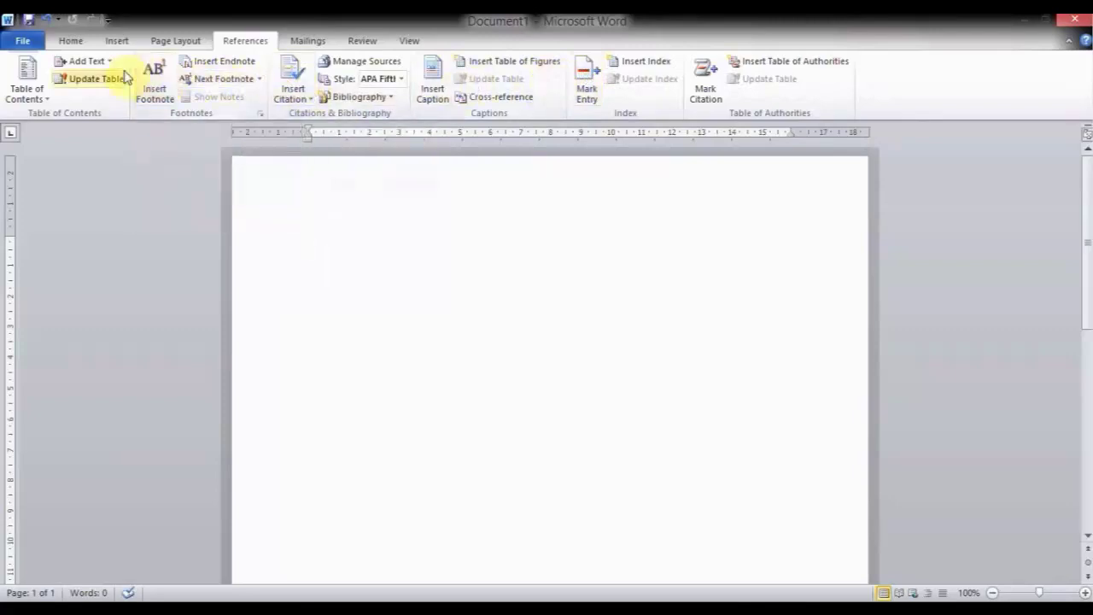
Browse the Mailings, Review and View ribbons in turn
click(310, 40)
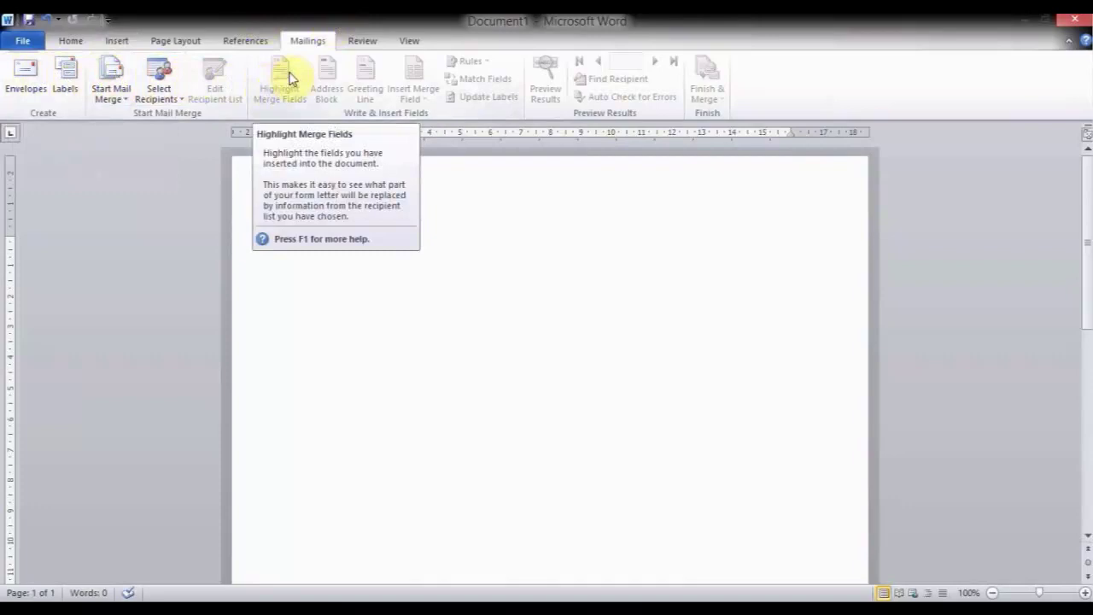
click(361, 40)
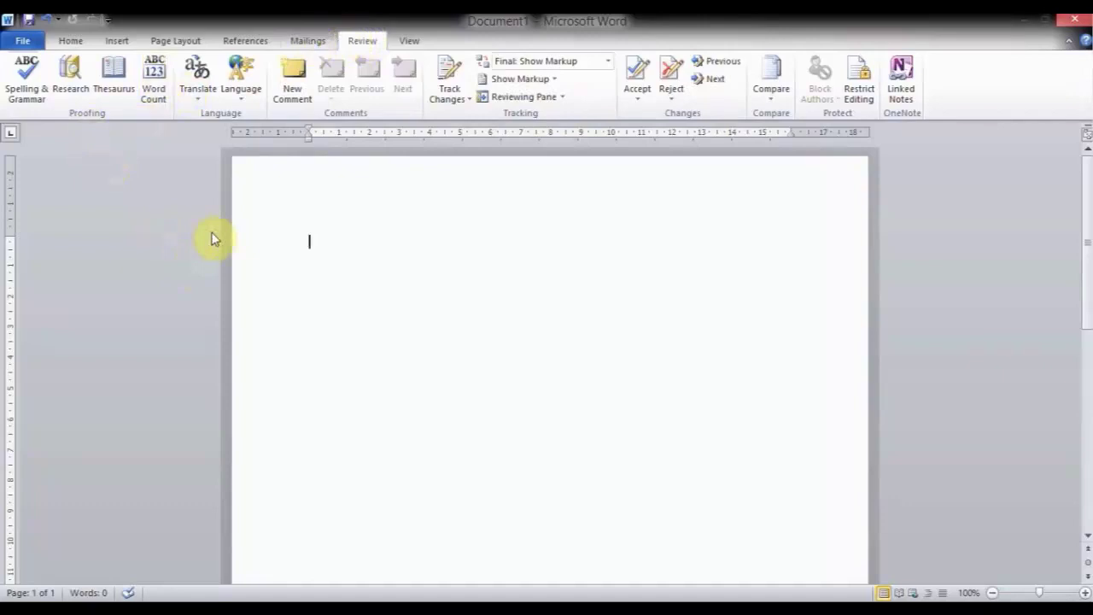
click(408, 40)
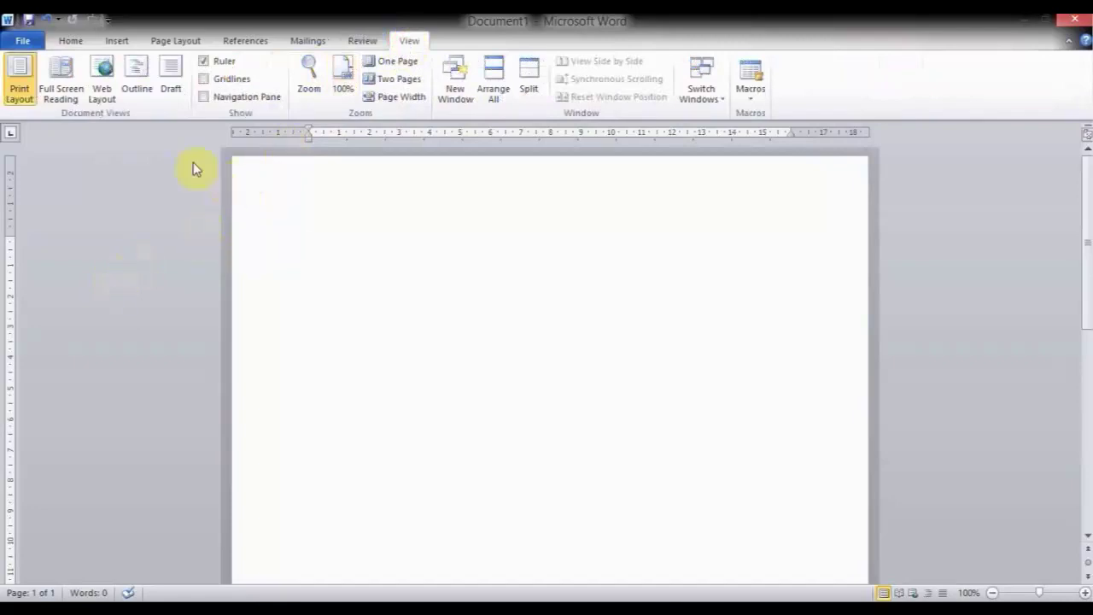
click(79, 82)
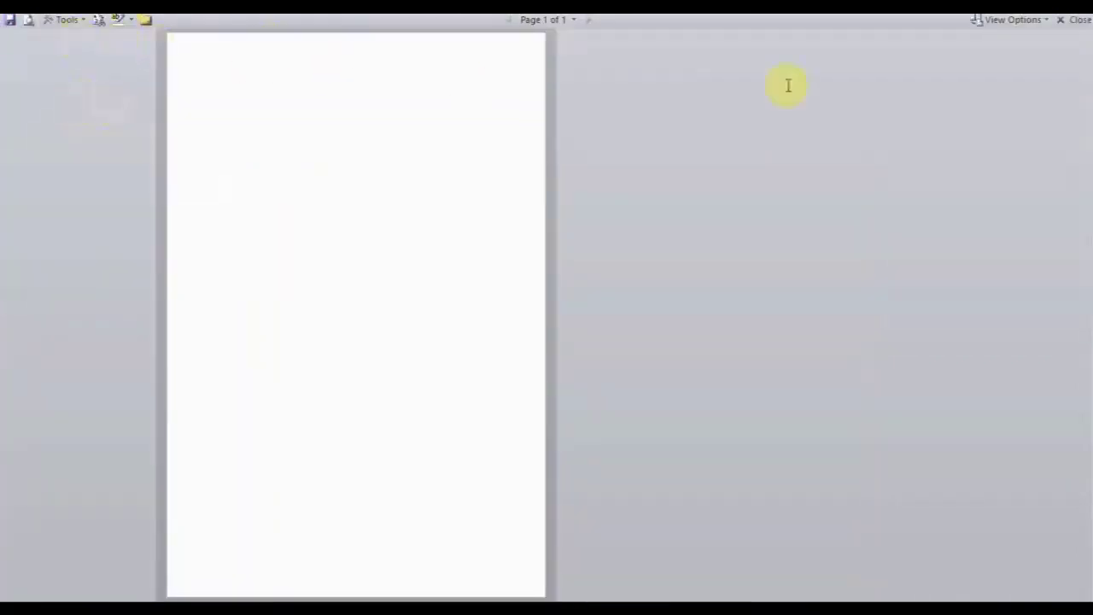
click(1078, 19)
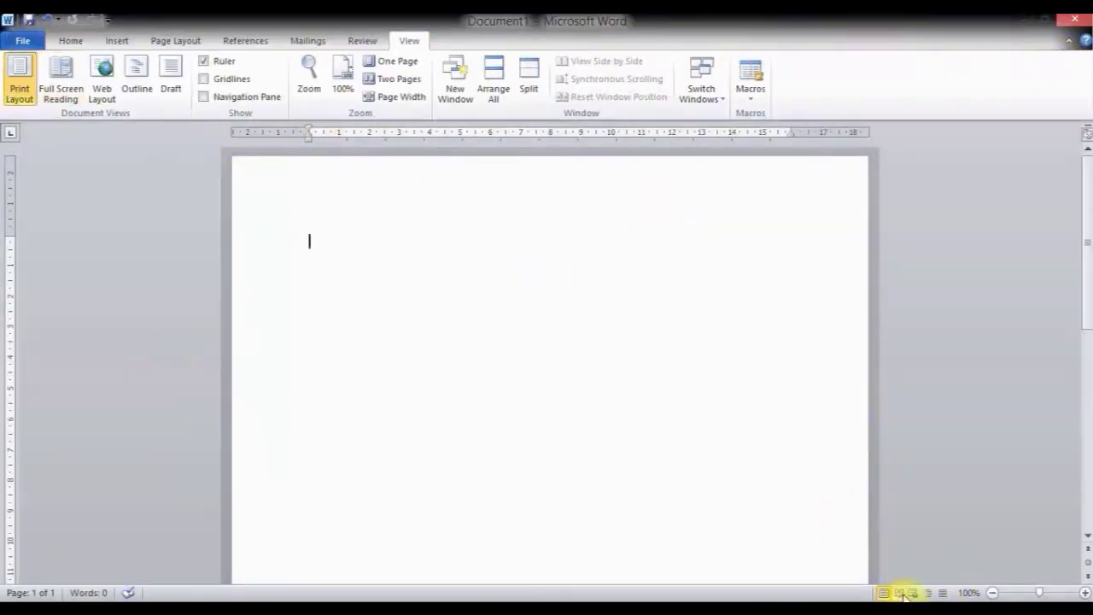
click(913, 592)
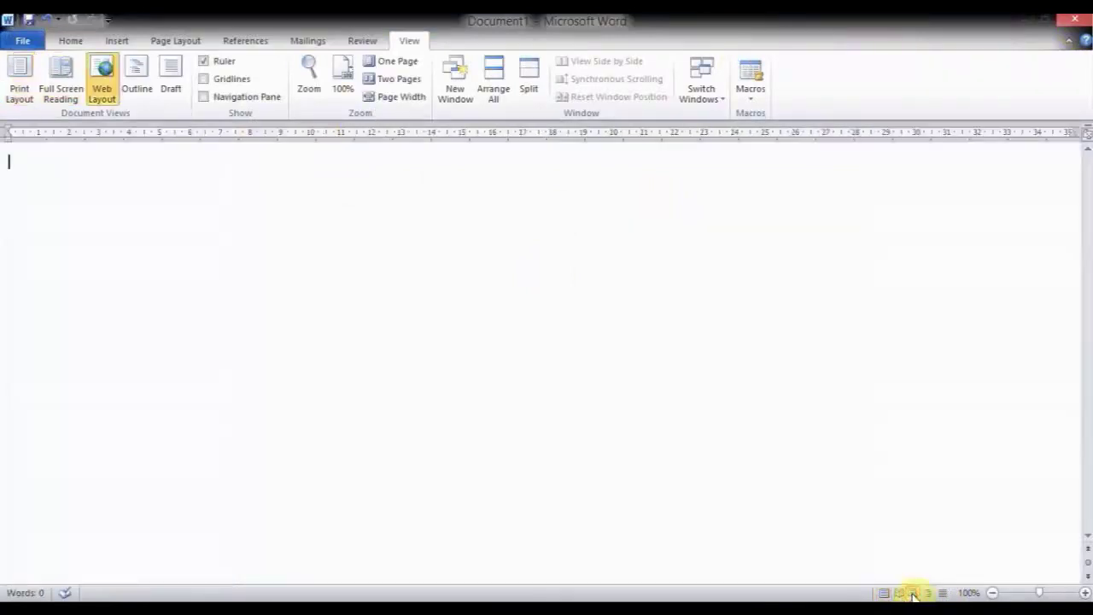
click(886, 592)
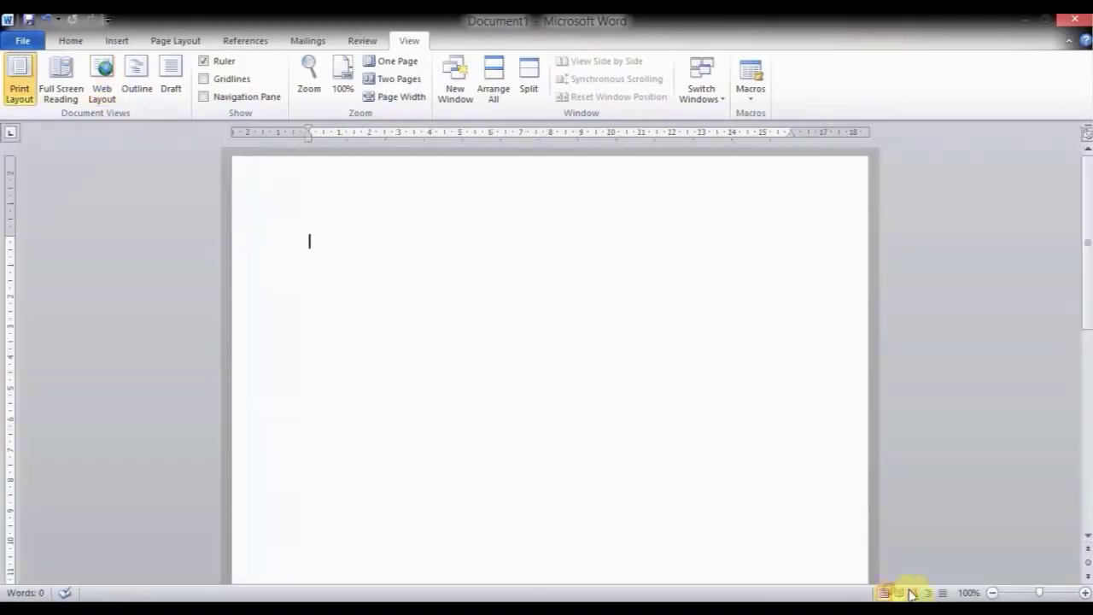
click(992, 593)
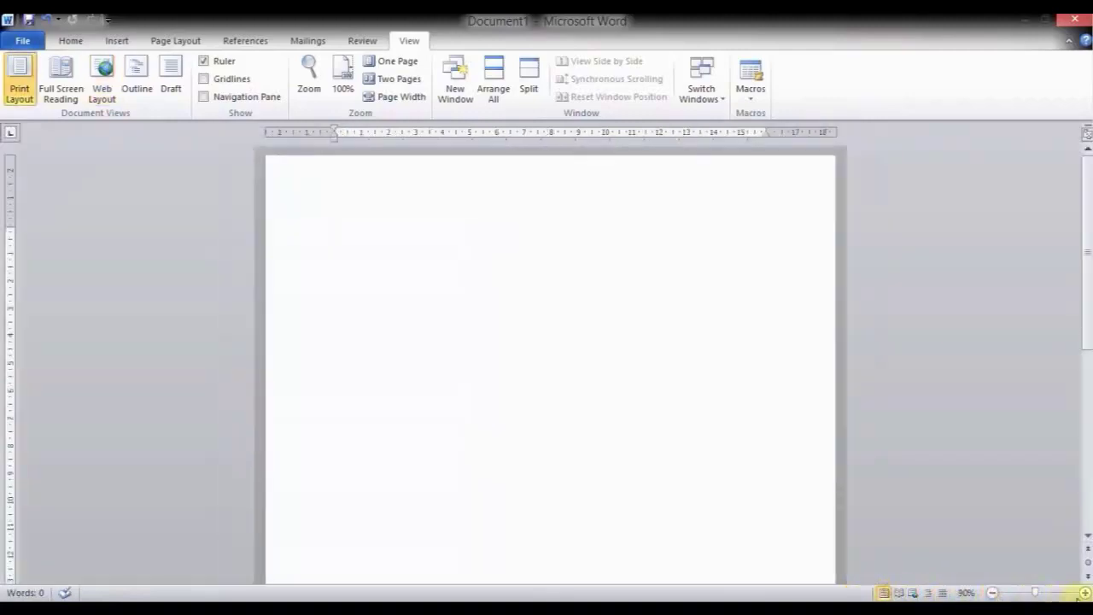
click(1085, 593)
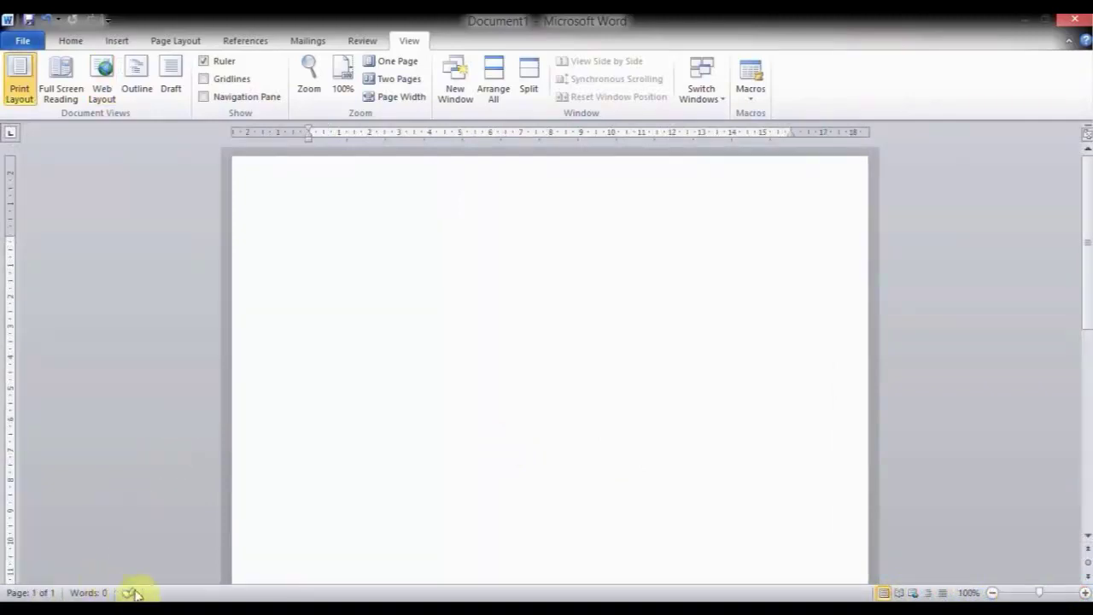
Select all document content and peek at the Quick Access Toolbar list and References ribbon
click(72, 44)
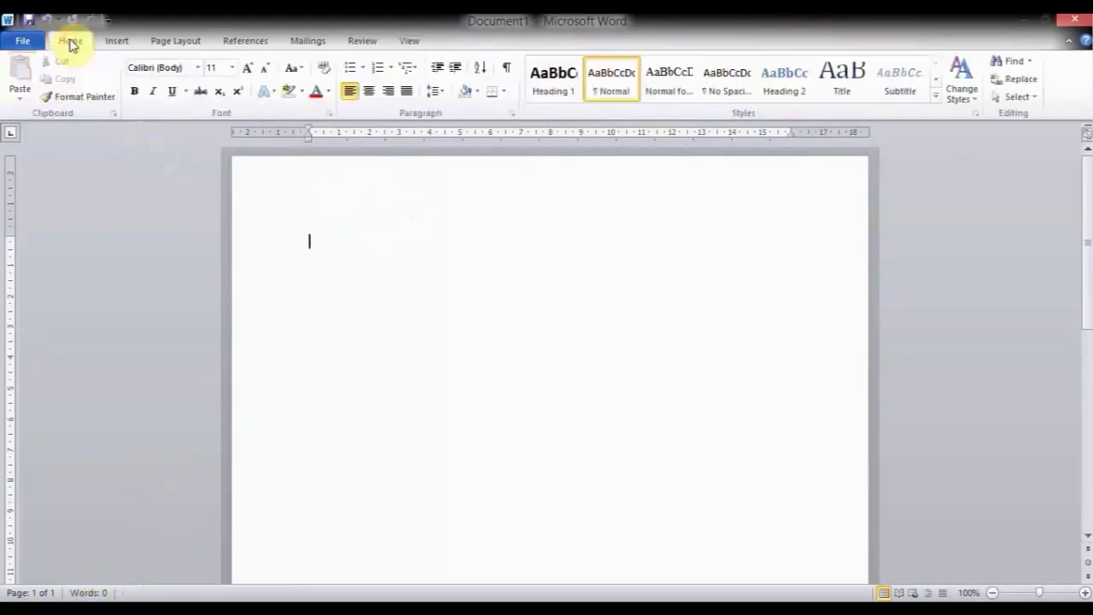
key(ctrl+a)
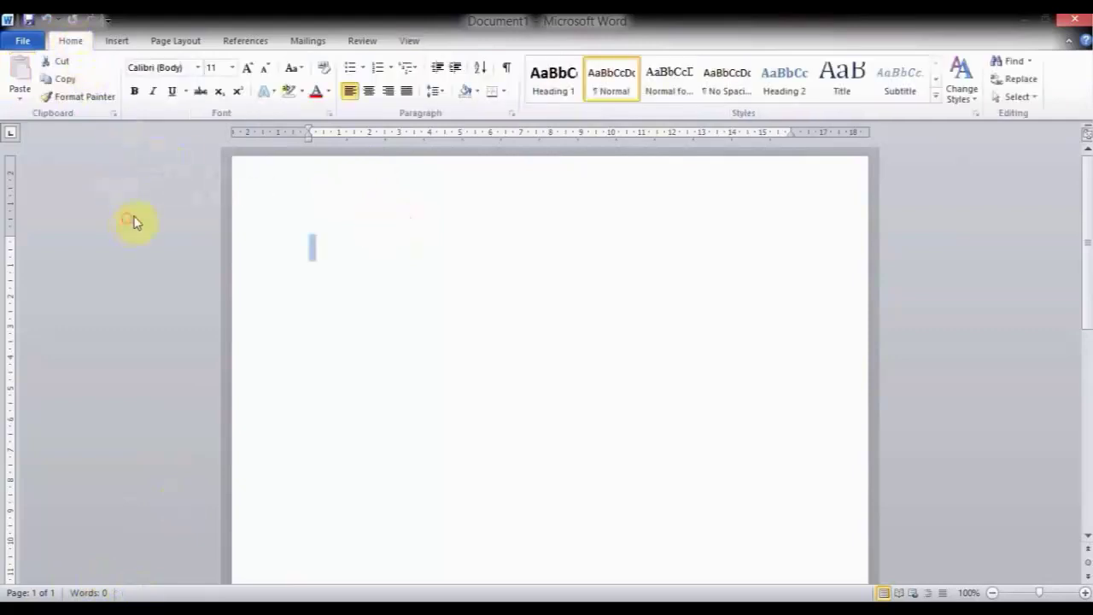
click(107, 24)
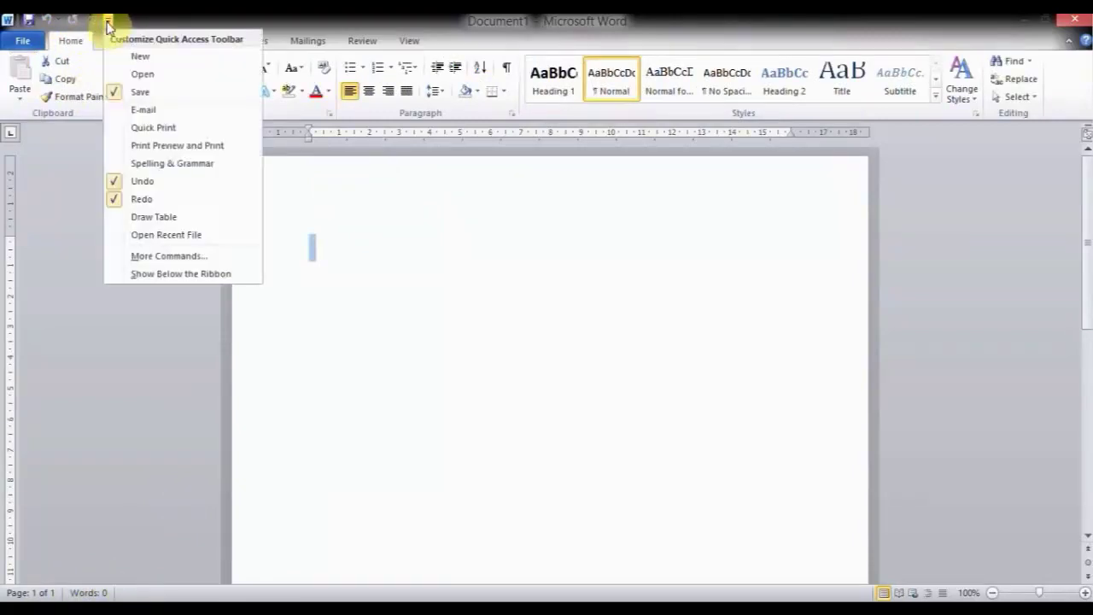
click(108, 24)
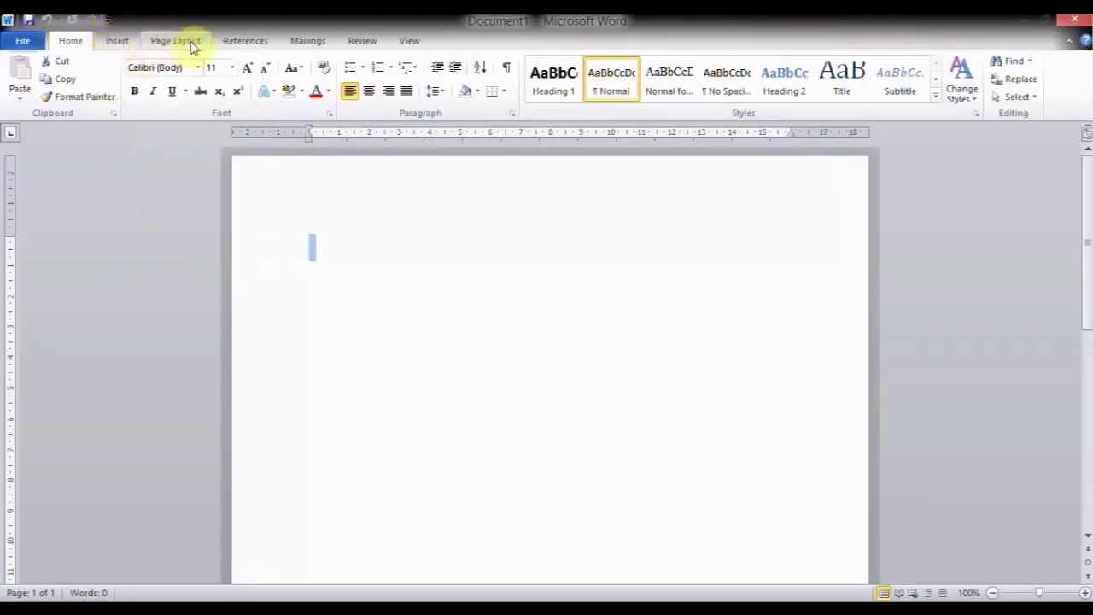
click(227, 43)
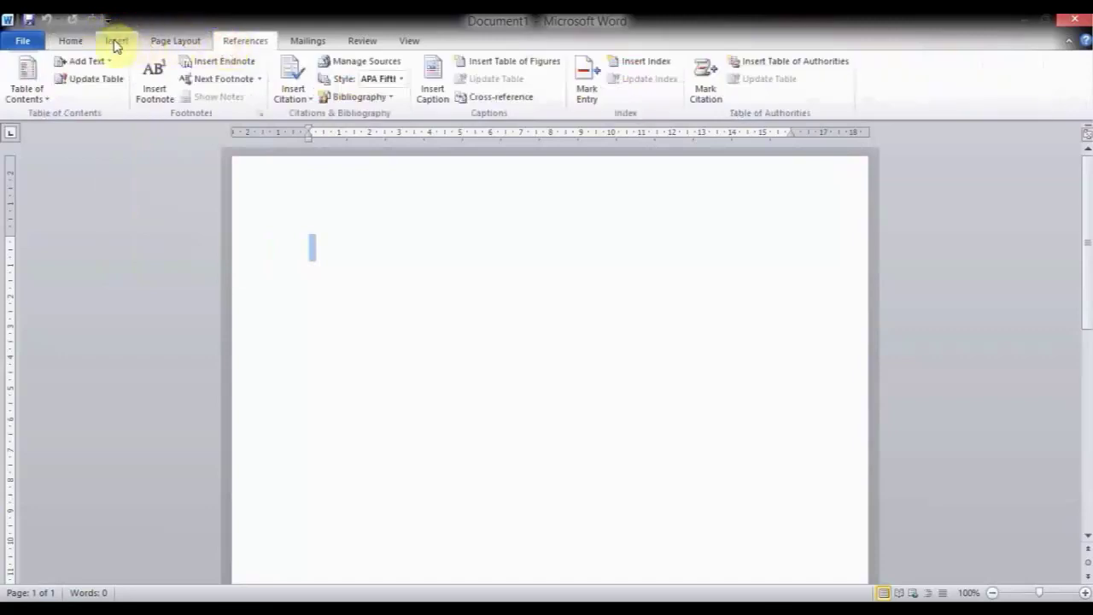
click(86, 45)
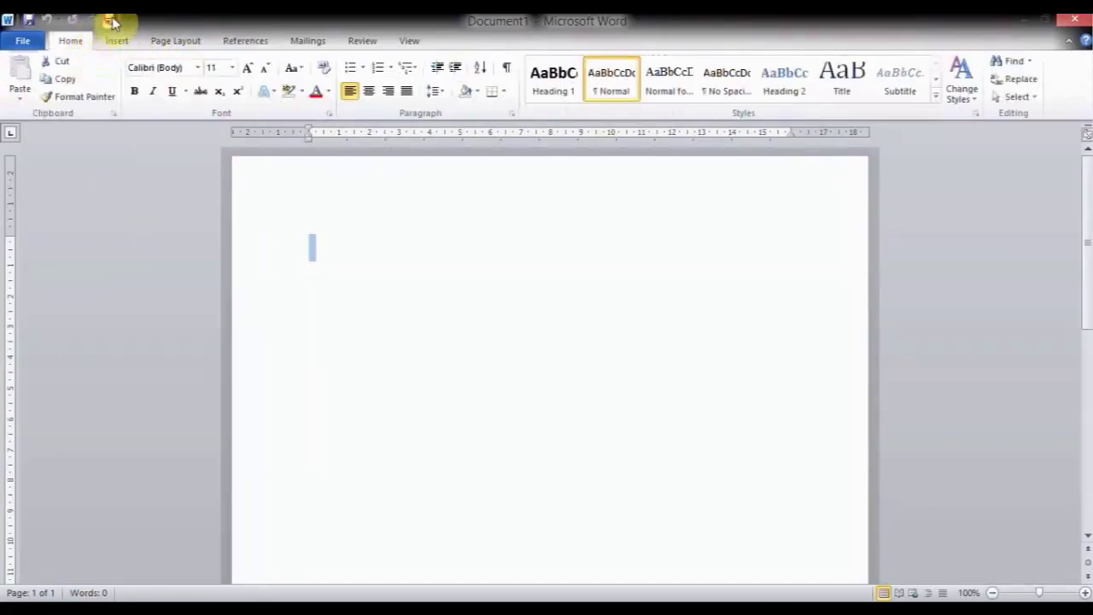
Add E-mail to the Quick Access Toolbar from its customisation dropdown
click(108, 19)
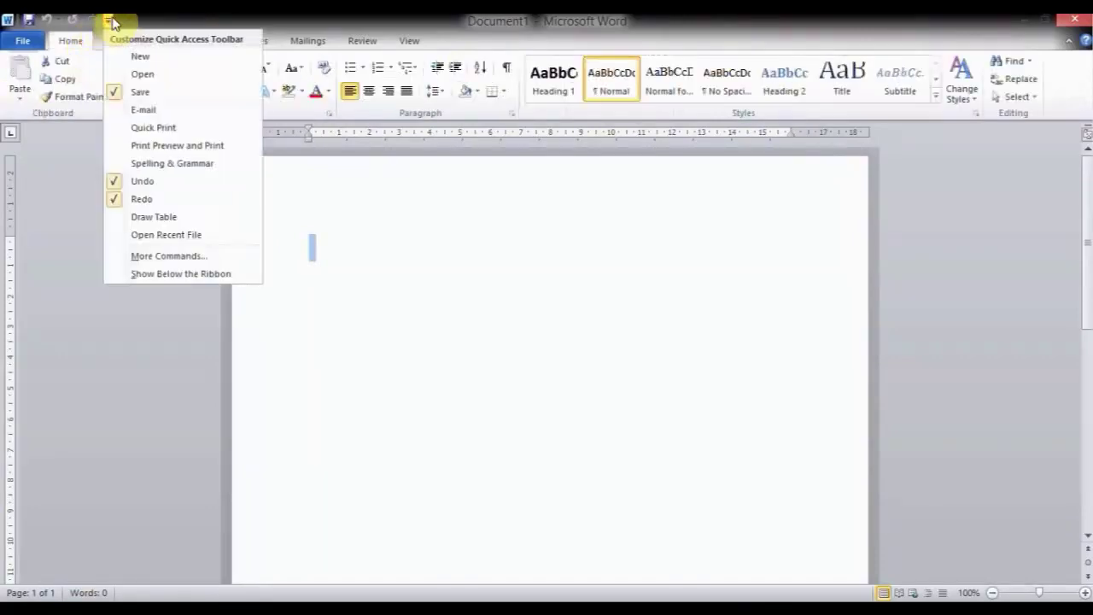
click(166, 111)
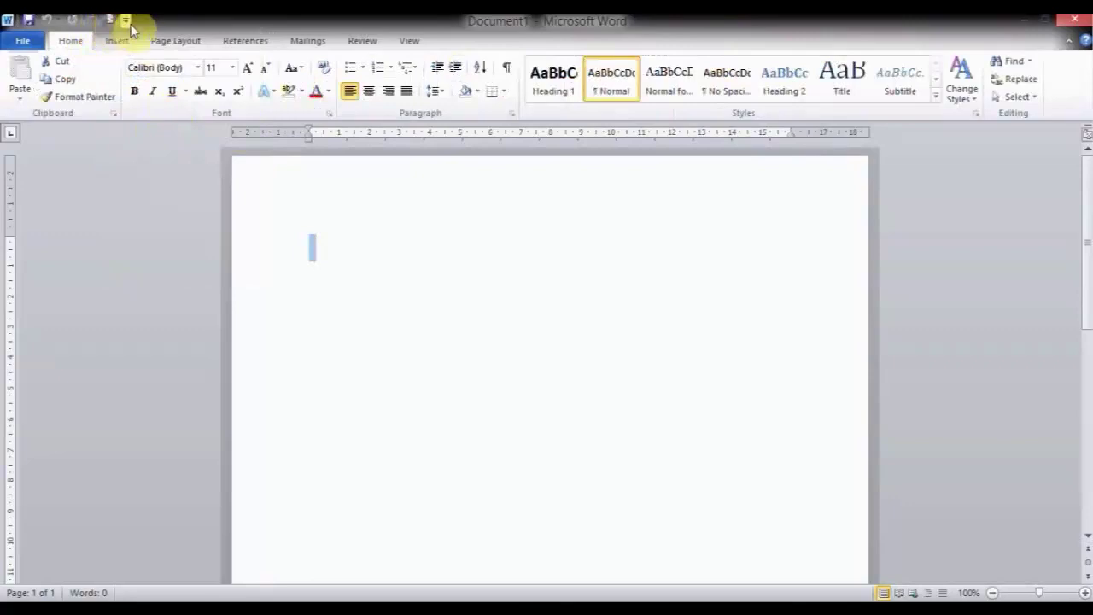
click(316, 242)
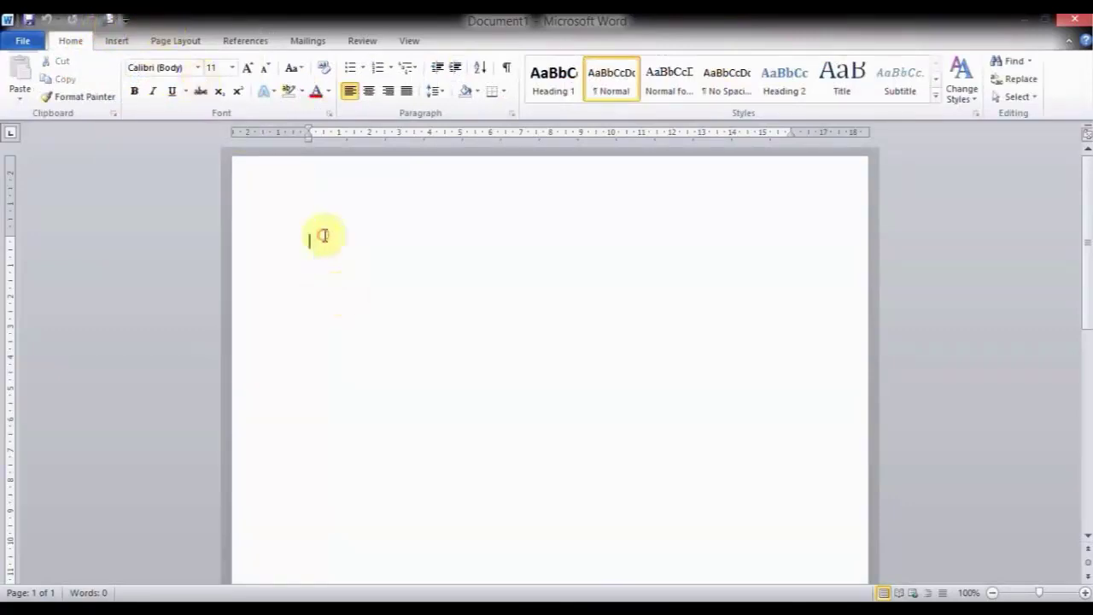
click(125, 19)
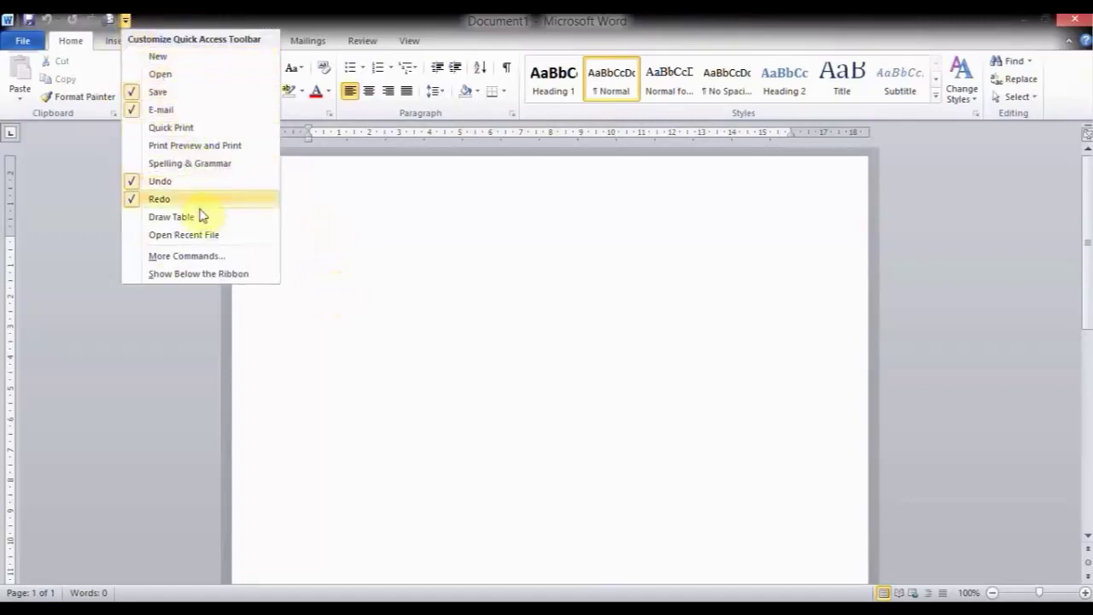
In the Quick Access Toolbar options, add Crop, Reject and Move to Next, and Save As
click(214, 254)
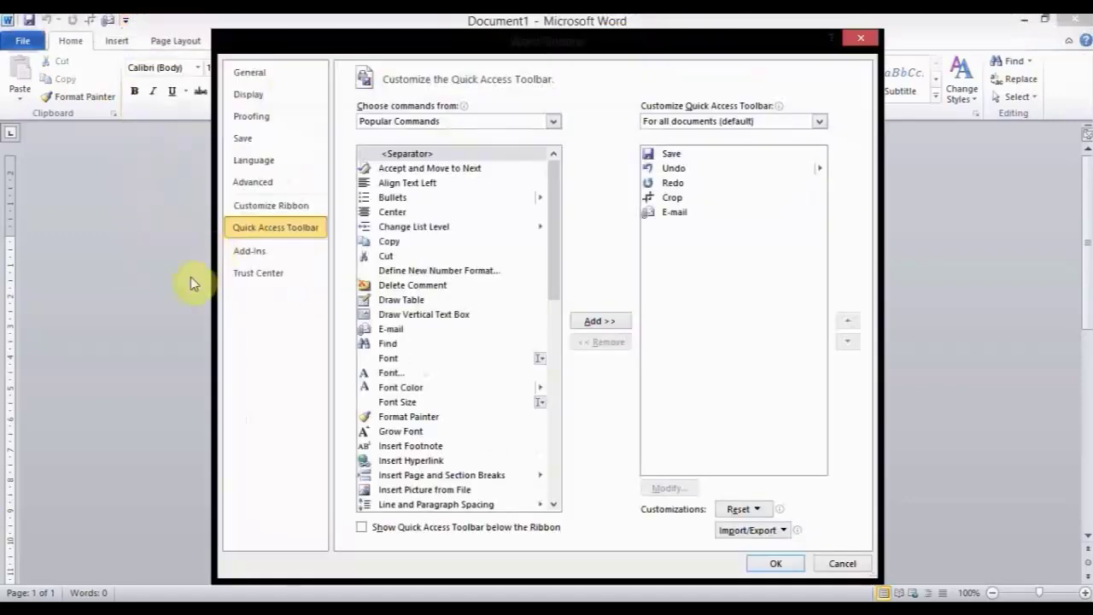
click(469, 213)
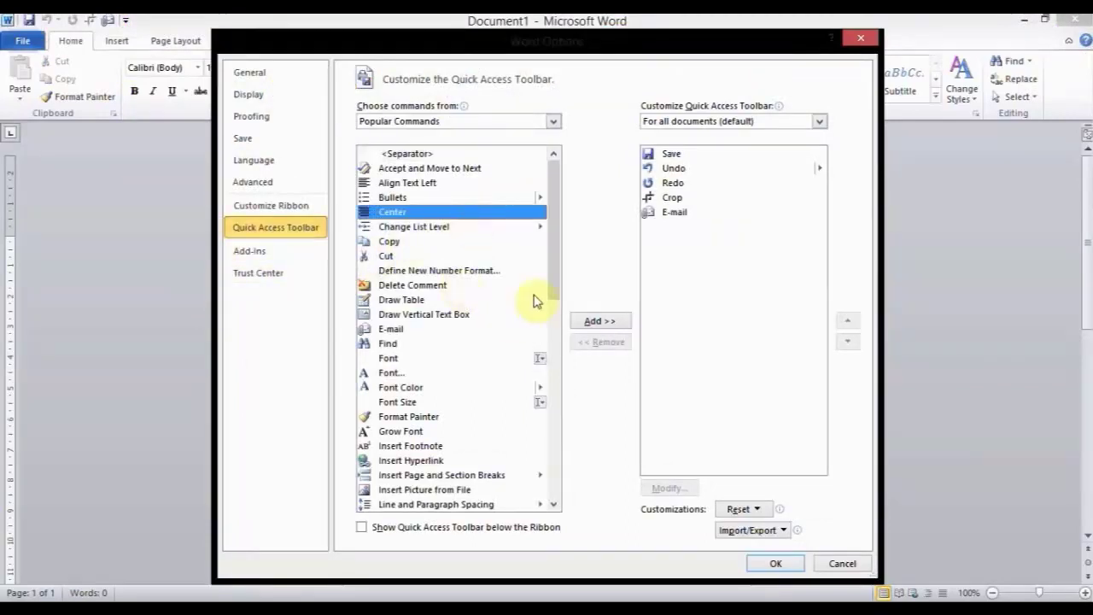
click(554, 318)
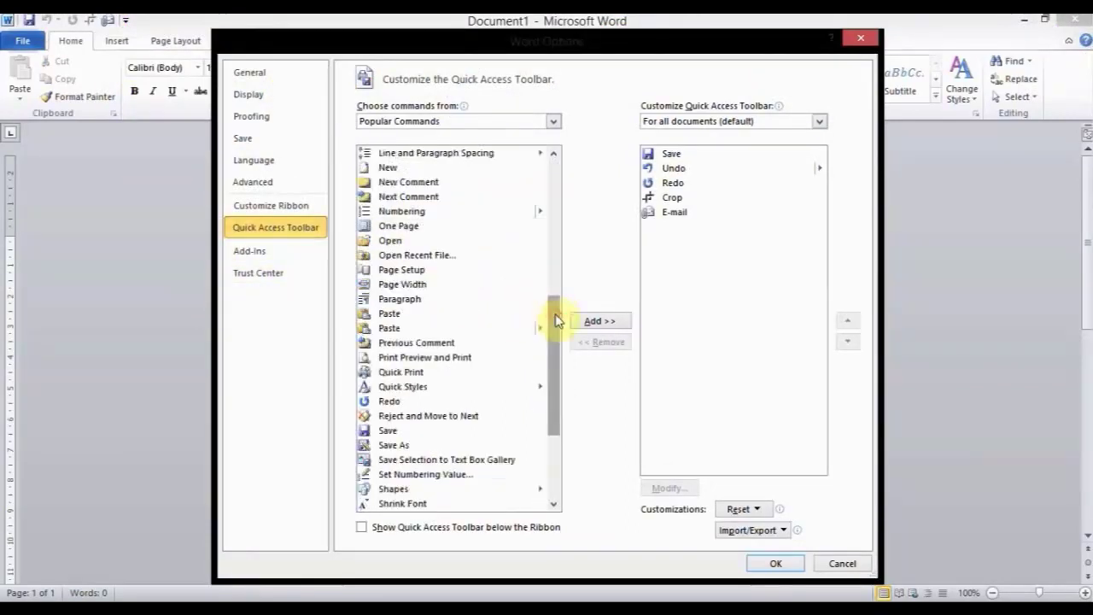
click(387, 415)
click(588, 322)
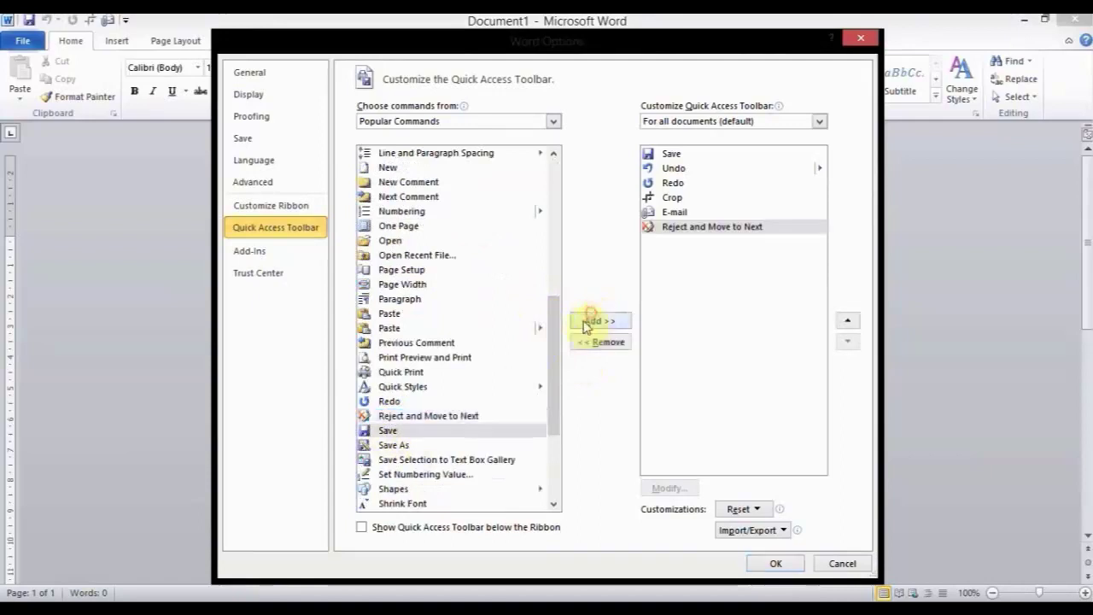
click(433, 444)
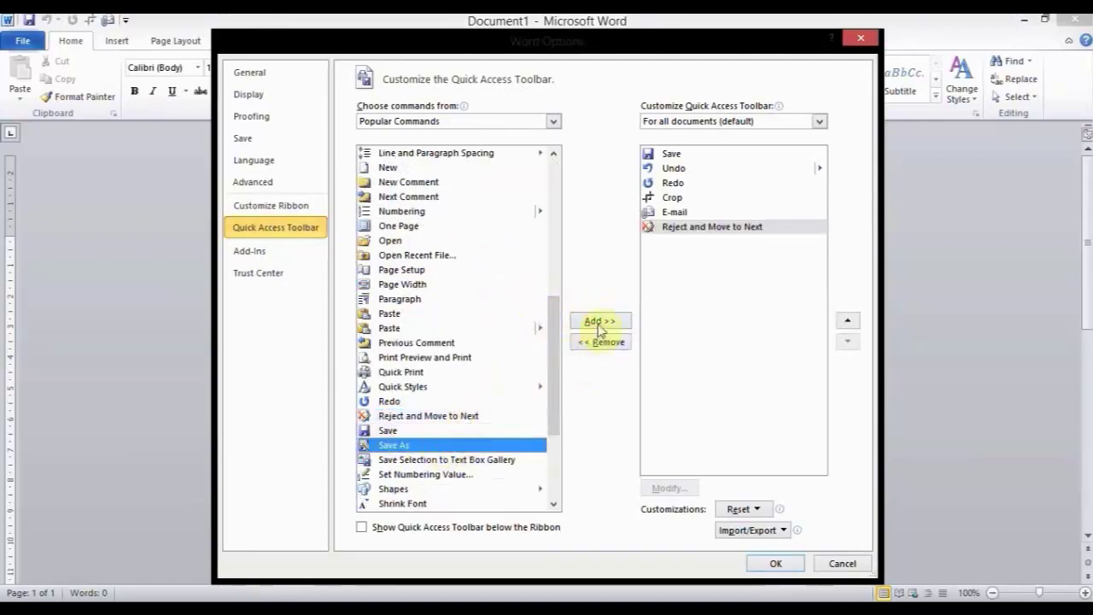
click(599, 324)
Add Paste, Open and New Comment to the toolbar and confirm with OK
click(474, 314)
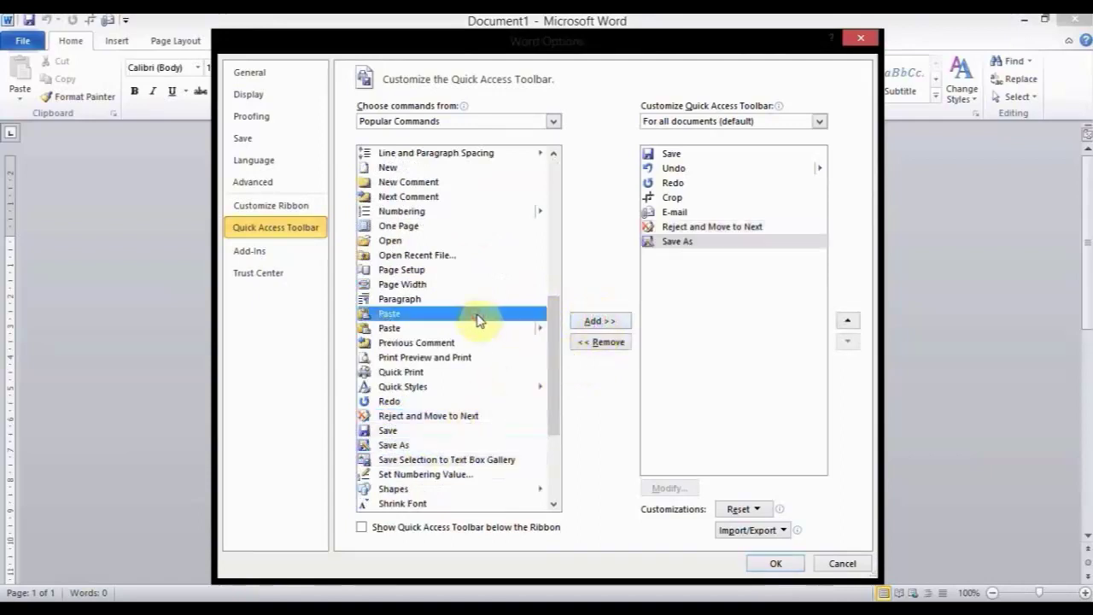
click(594, 321)
click(440, 240)
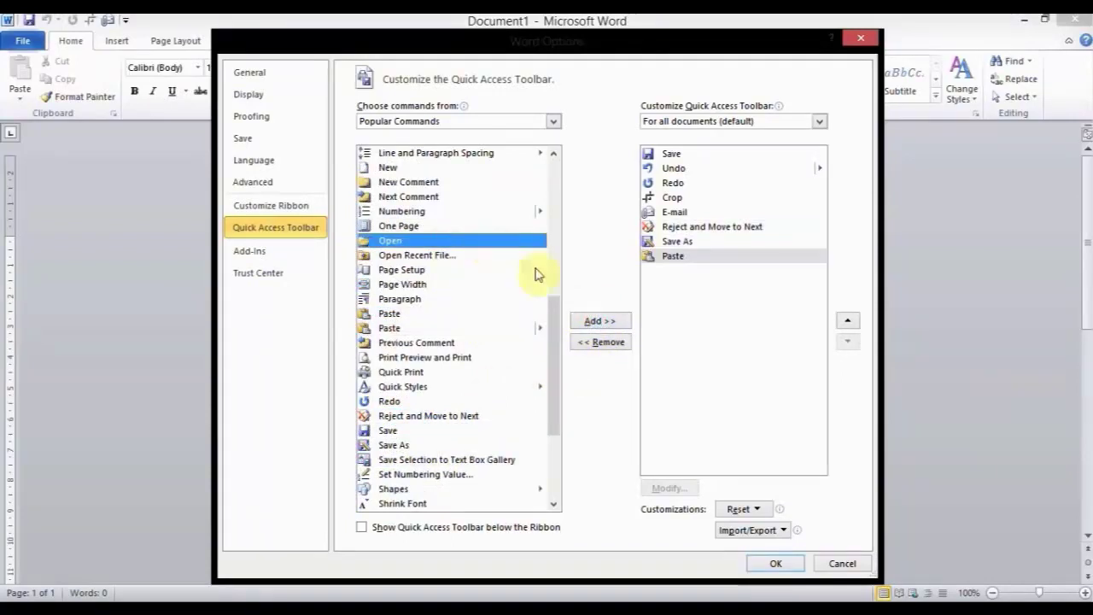
click(598, 322)
click(459, 186)
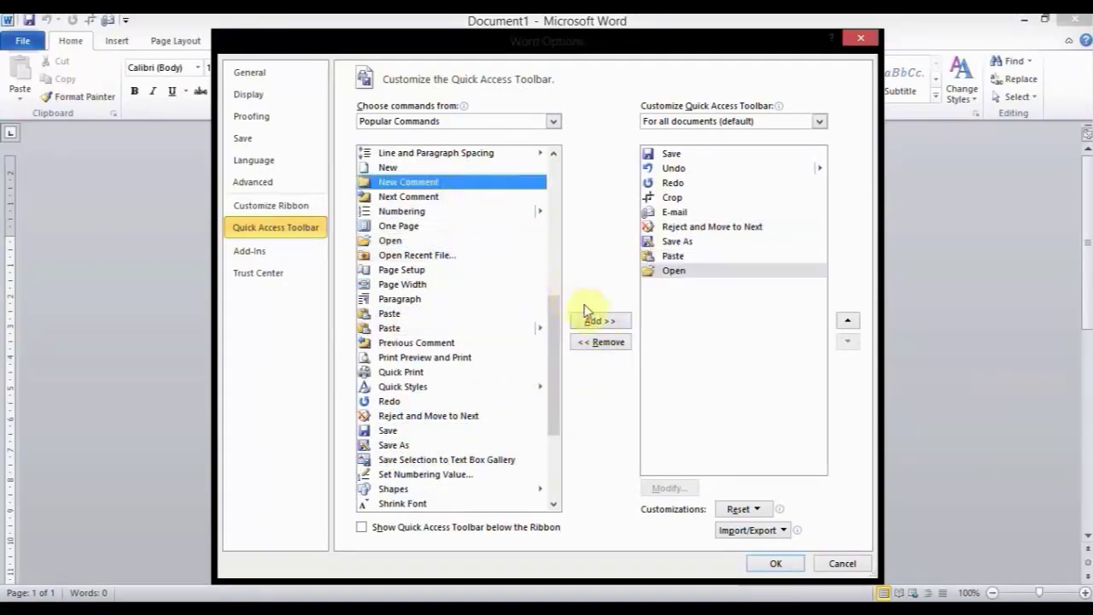
click(592, 320)
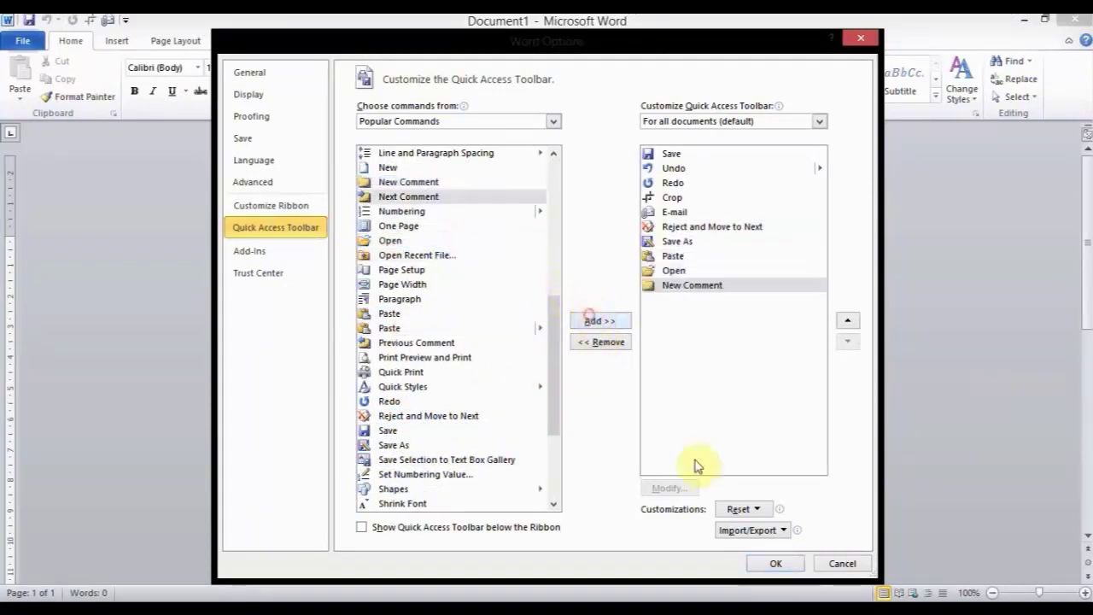
click(763, 563)
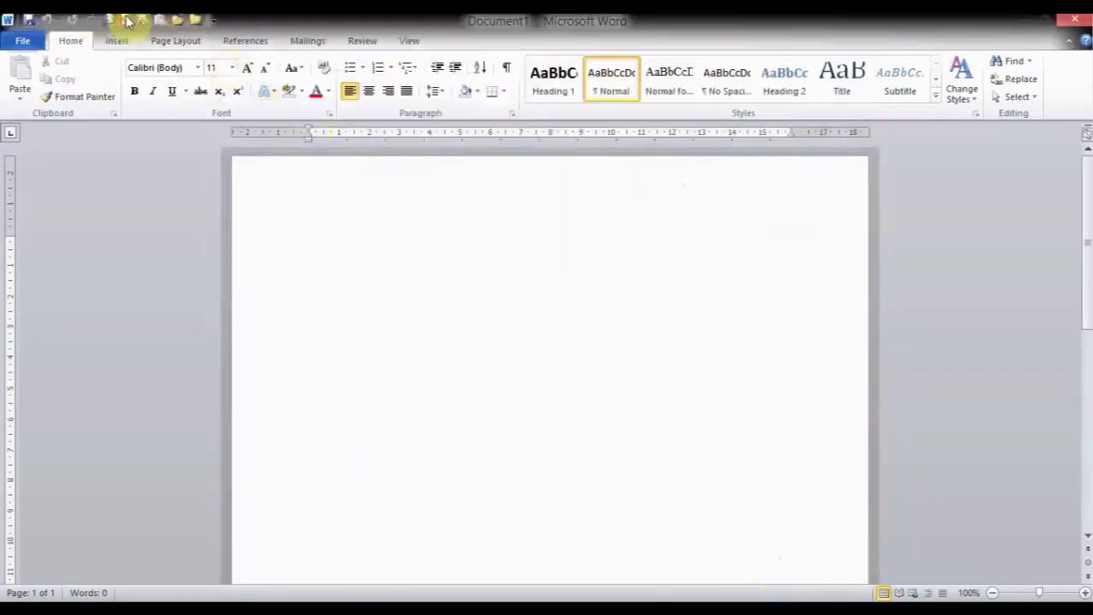
Bring up the context menu of the New Comment icon on the Quick Access Toolbar
right_click(199, 25)
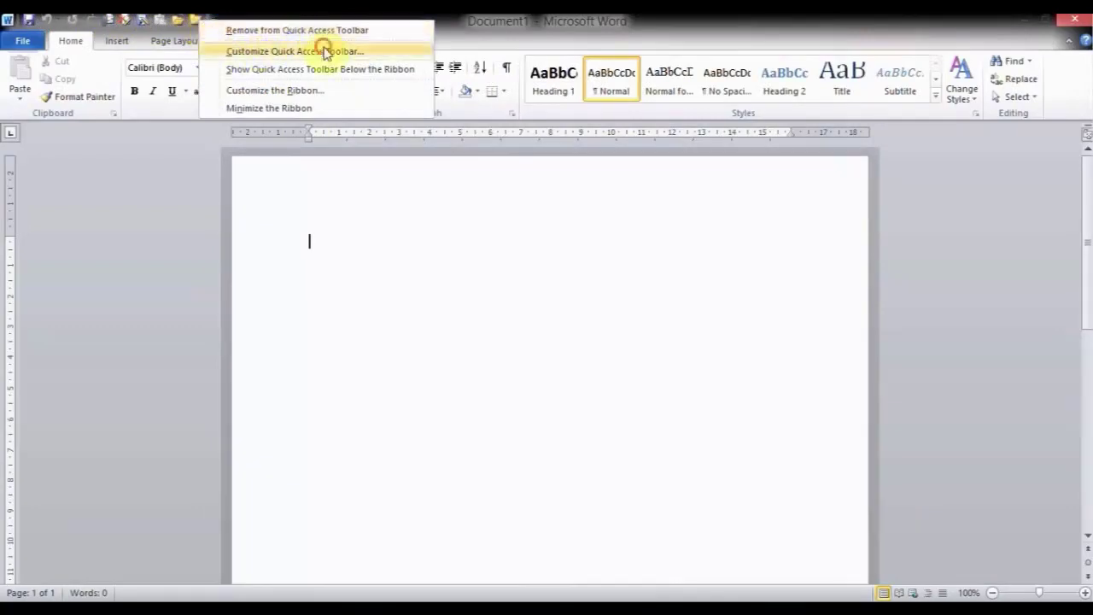
Reopen the Quick Access Toolbar options and list commands from Header & Footer Tools | Design Tab
click(322, 50)
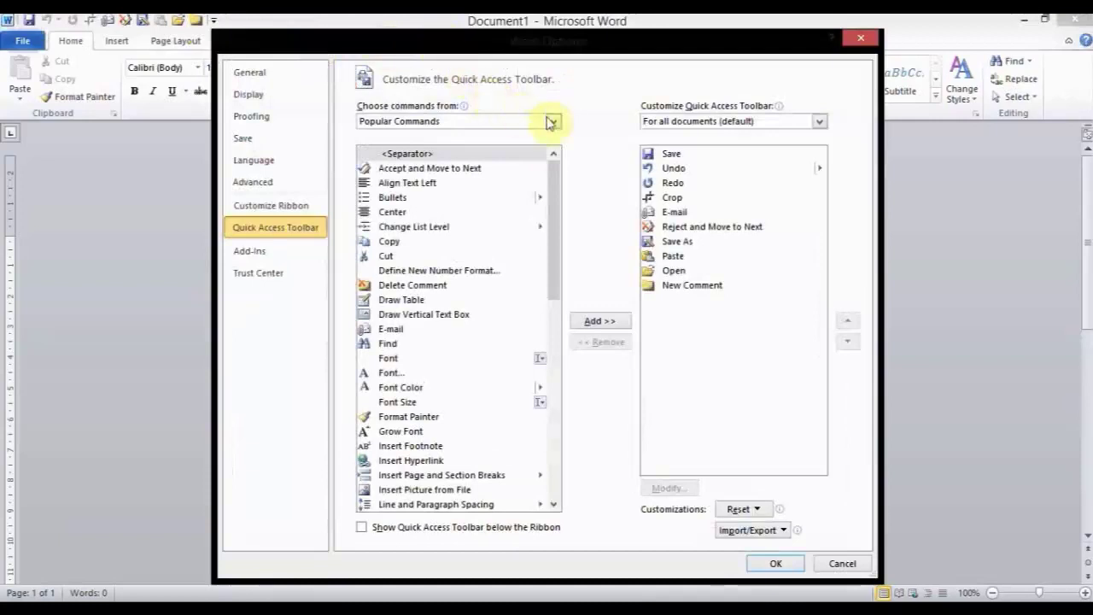
click(553, 120)
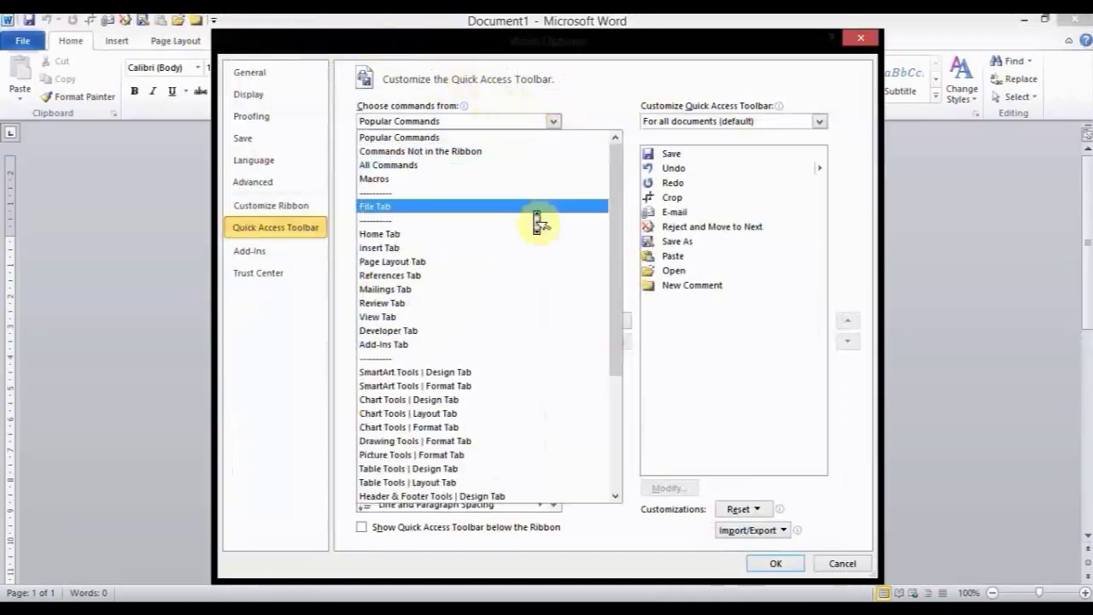
scroll(534, 218, down, 3)
scroll(485, 347, down, 1)
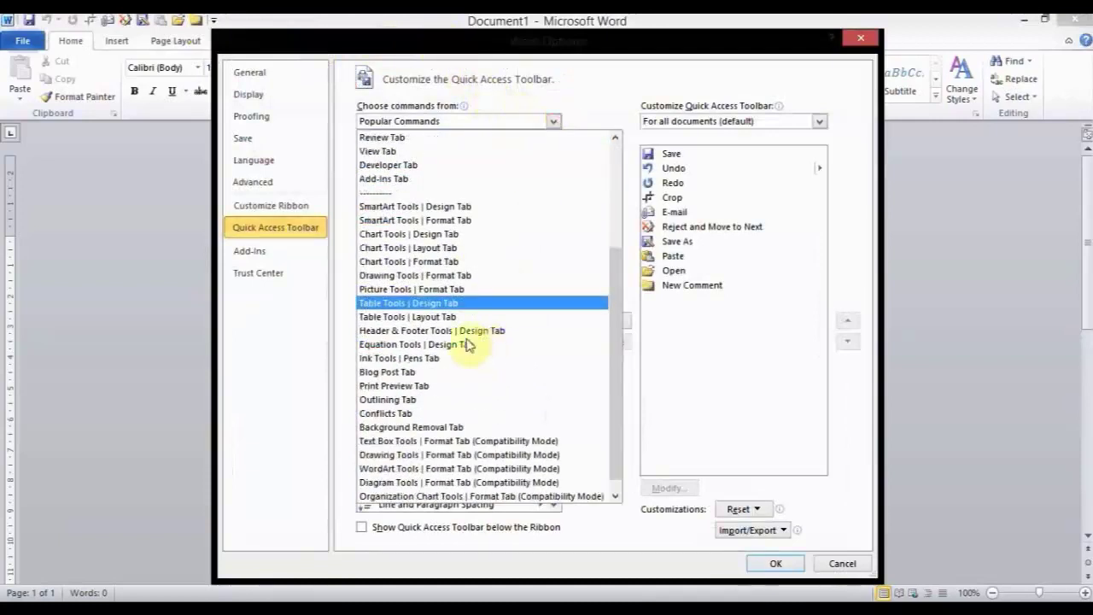
click(458, 331)
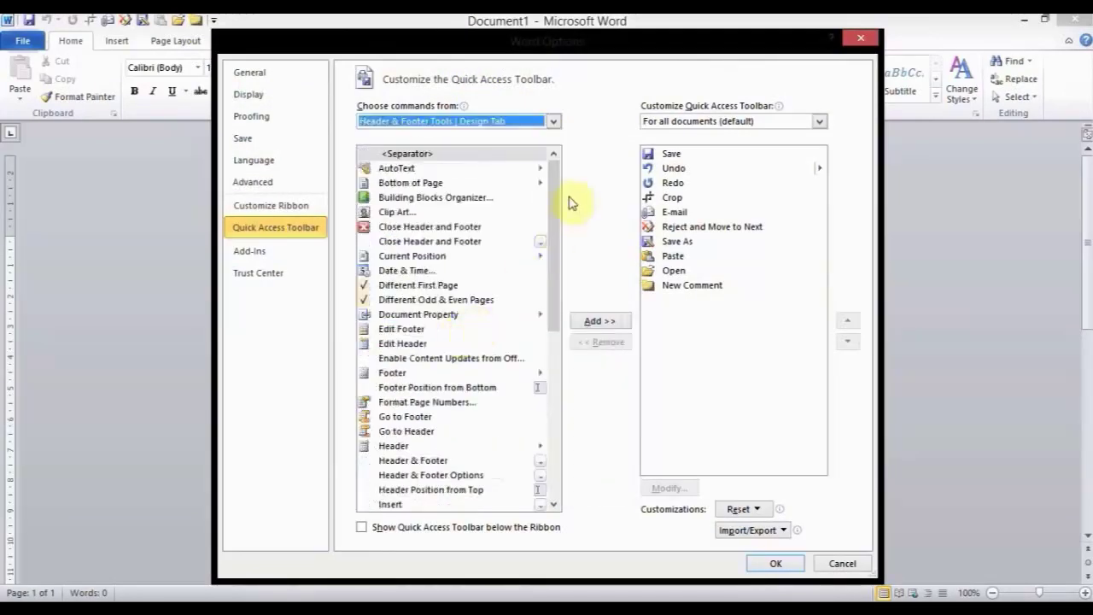
drag(555, 203, 547, 370)
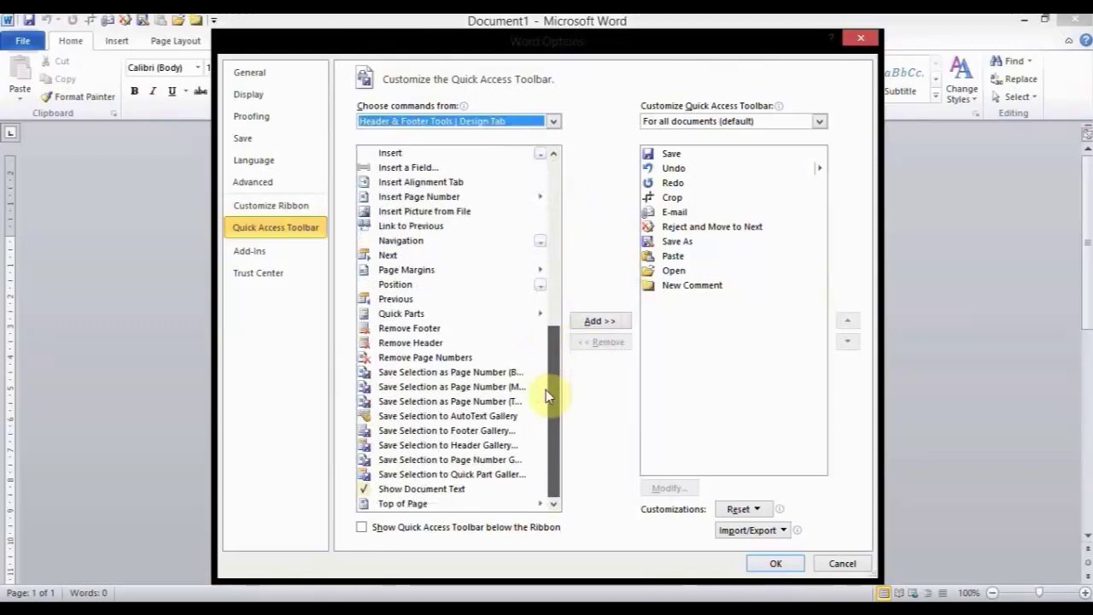
drag(546, 395, 545, 173)
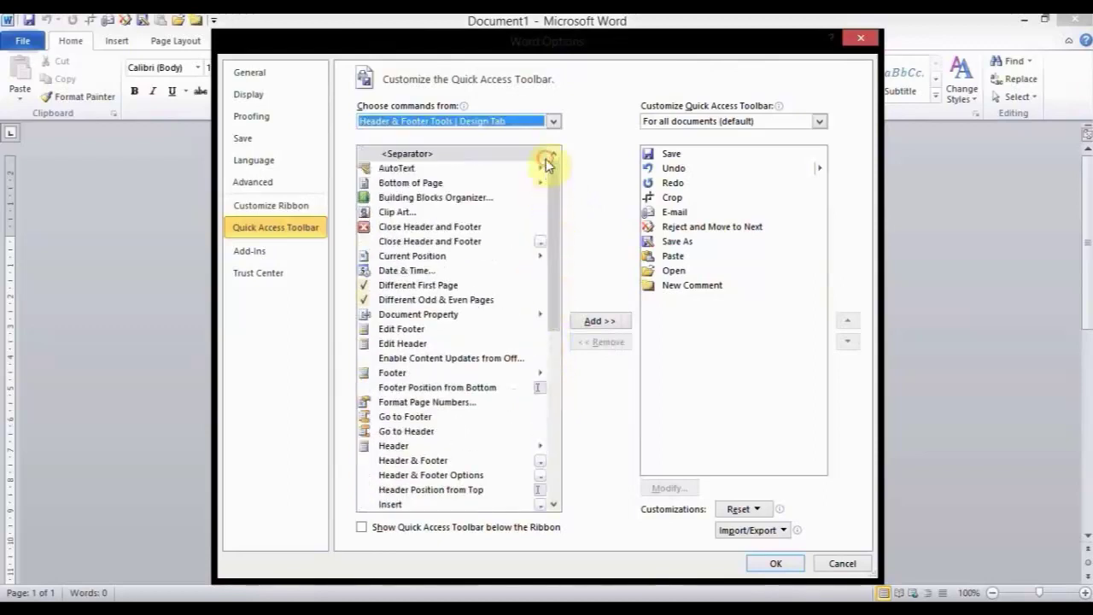
On the Customize Ribbon page, expand and collapse Home > Font, then select Table in Popular Commands
click(271, 206)
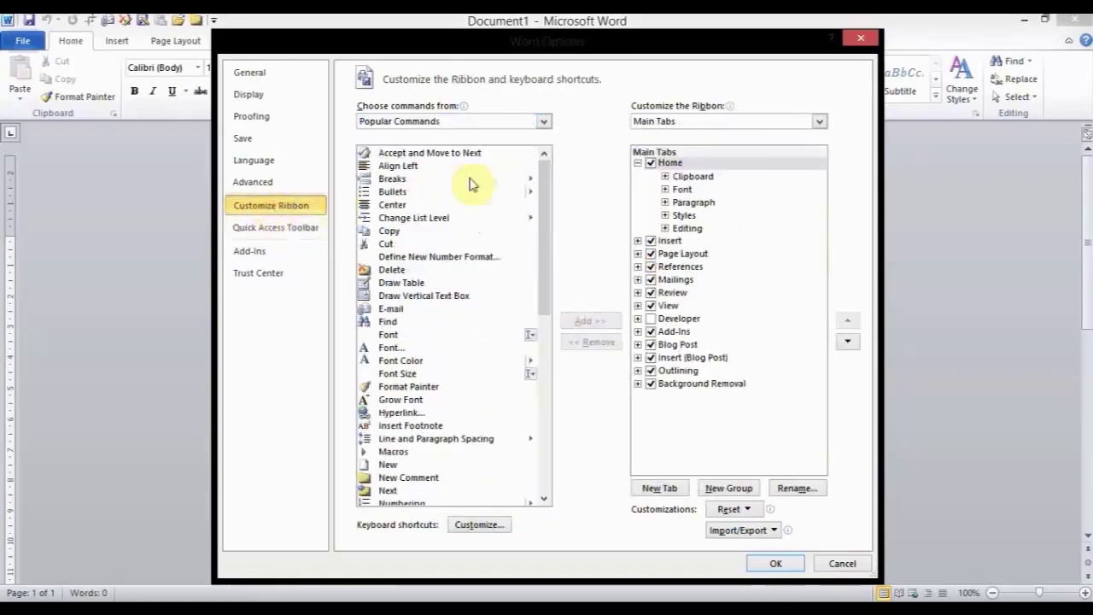
click(665, 190)
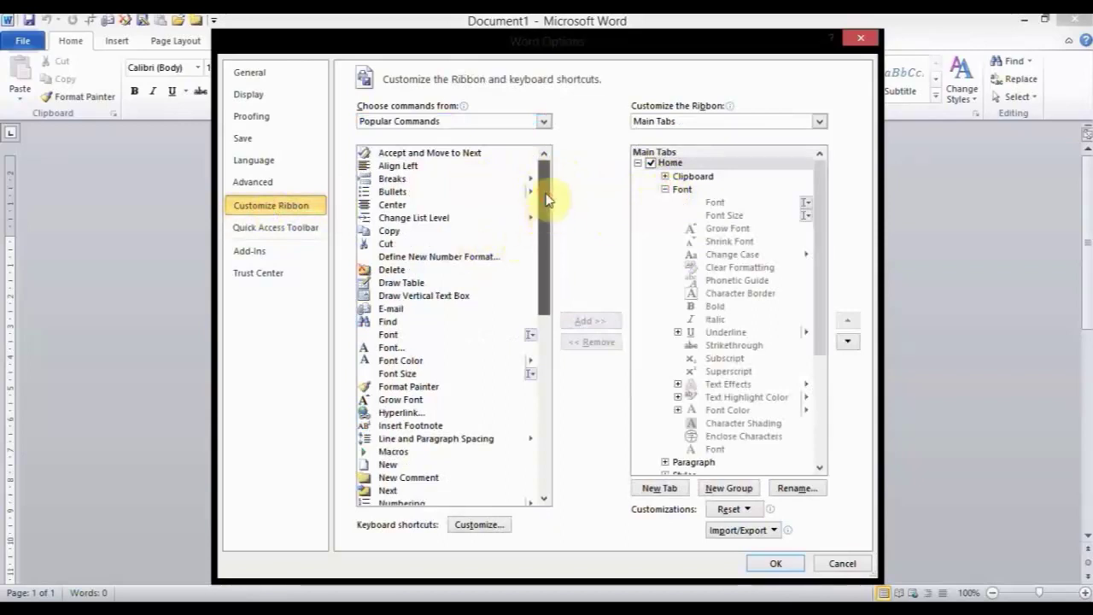
click(547, 196)
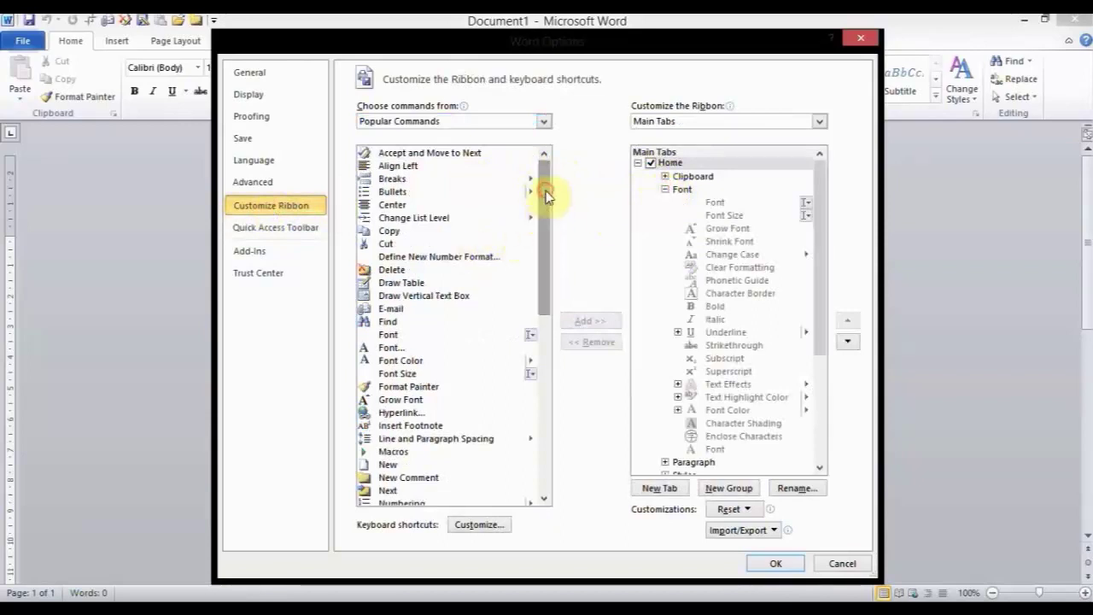
click(665, 189)
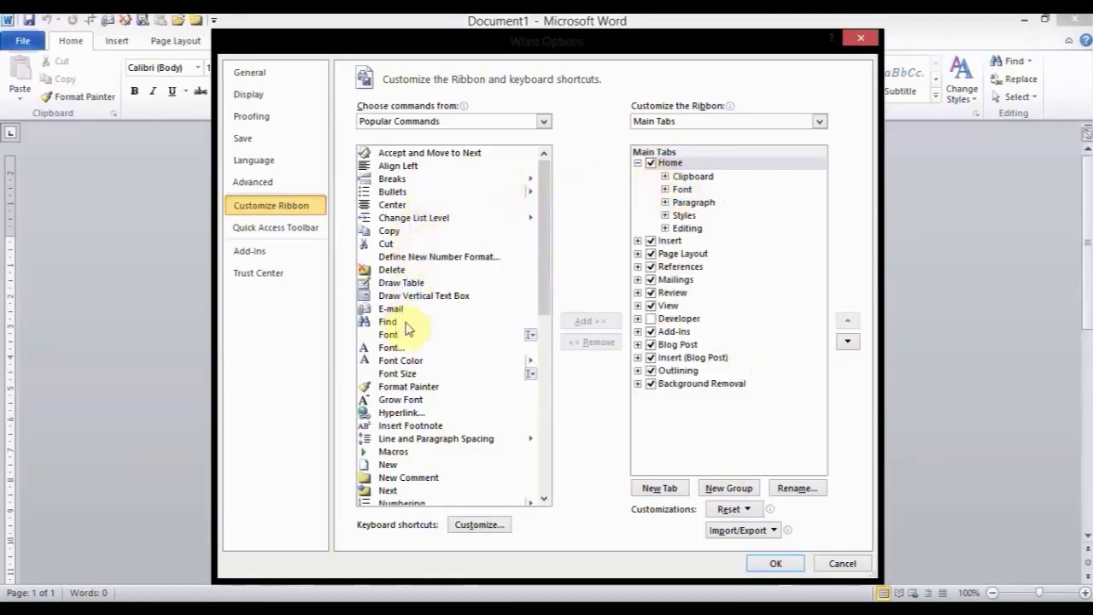
drag(543, 282, 536, 440)
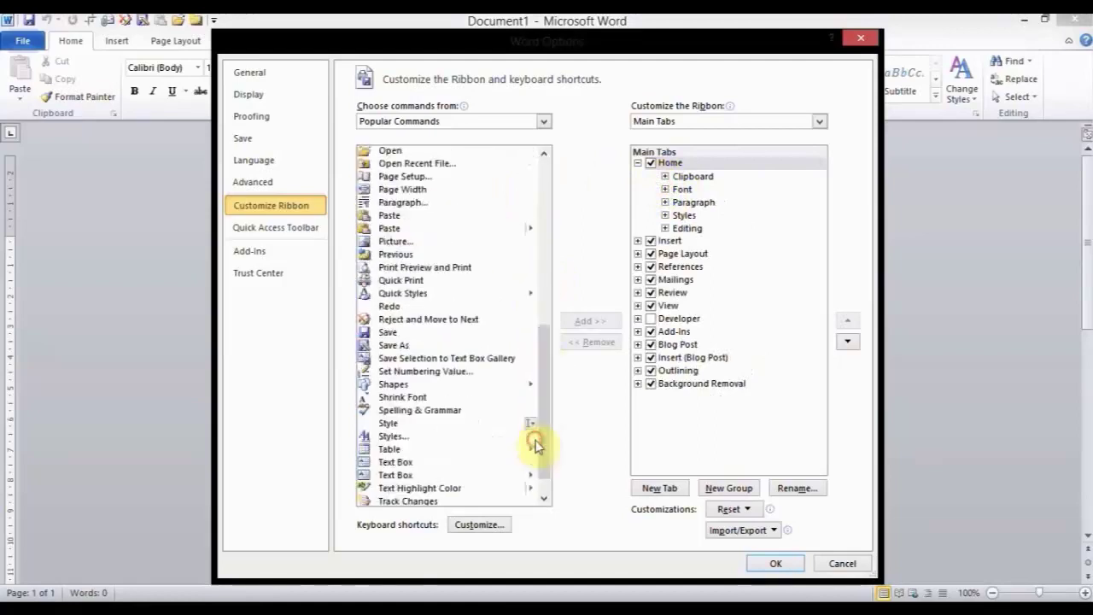
click(384, 449)
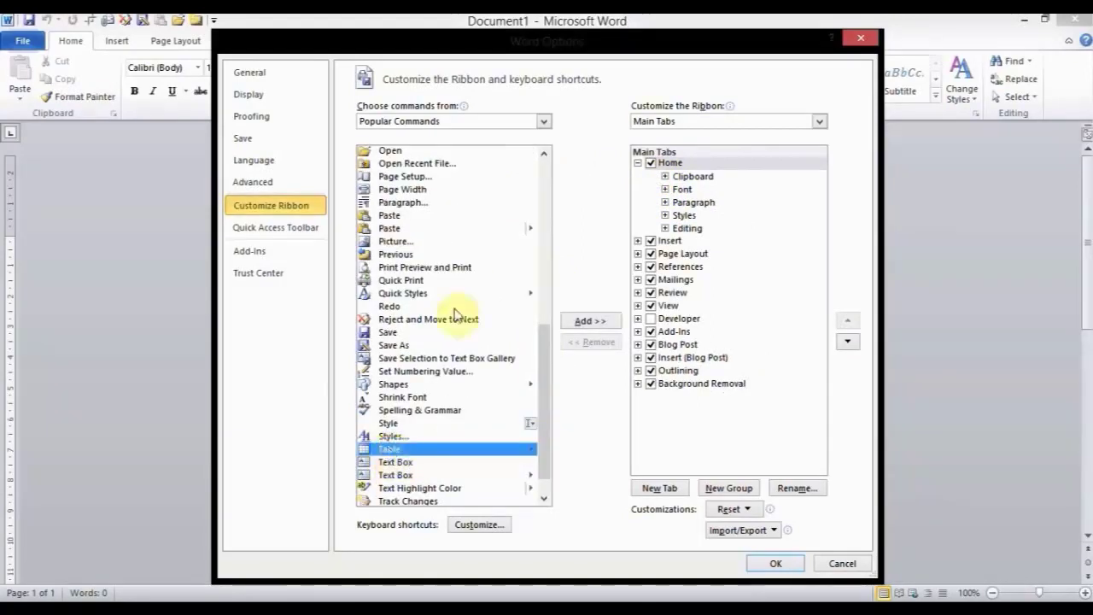
mouse_move(600, 45)
mouse_down()
mouse_move(547, 134)
mouse_move(592, 31)
mouse_up()
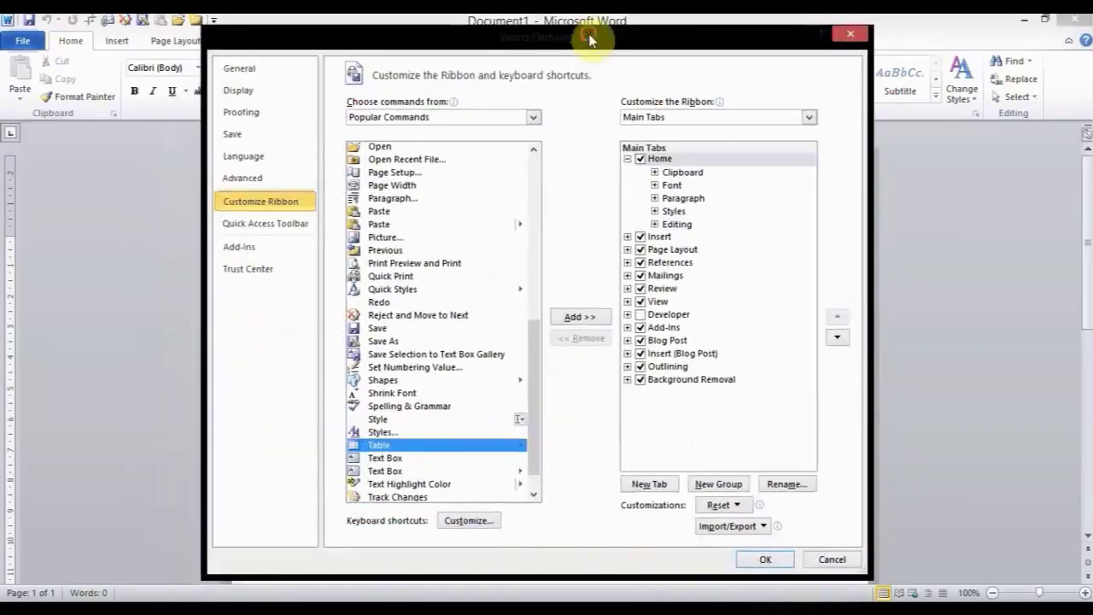
Create a new custom group on the Home tab and rename it Test
click(596, 316)
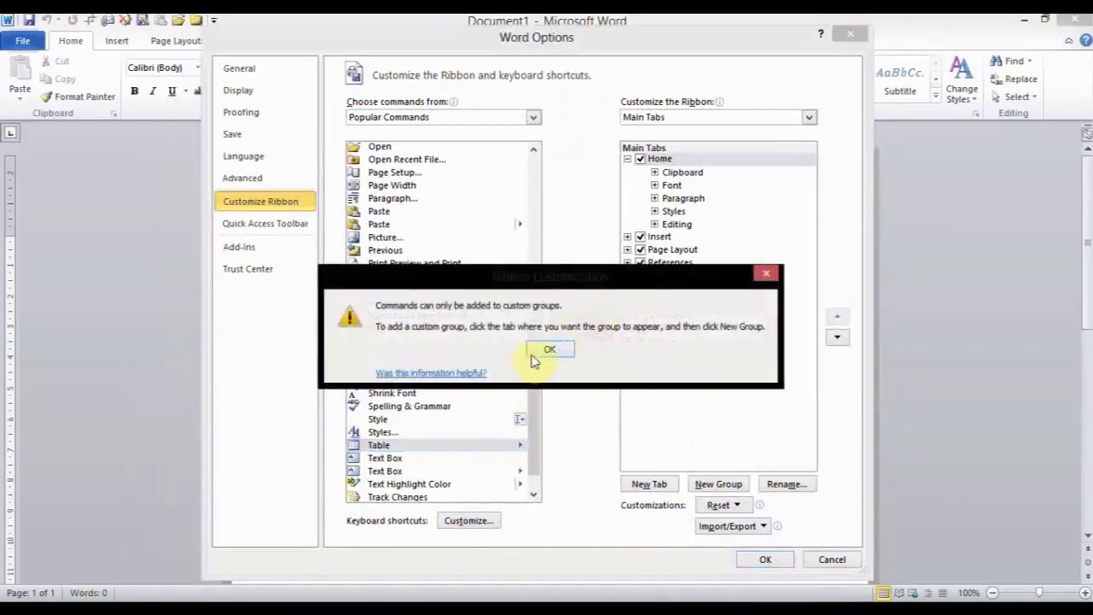
click(541, 352)
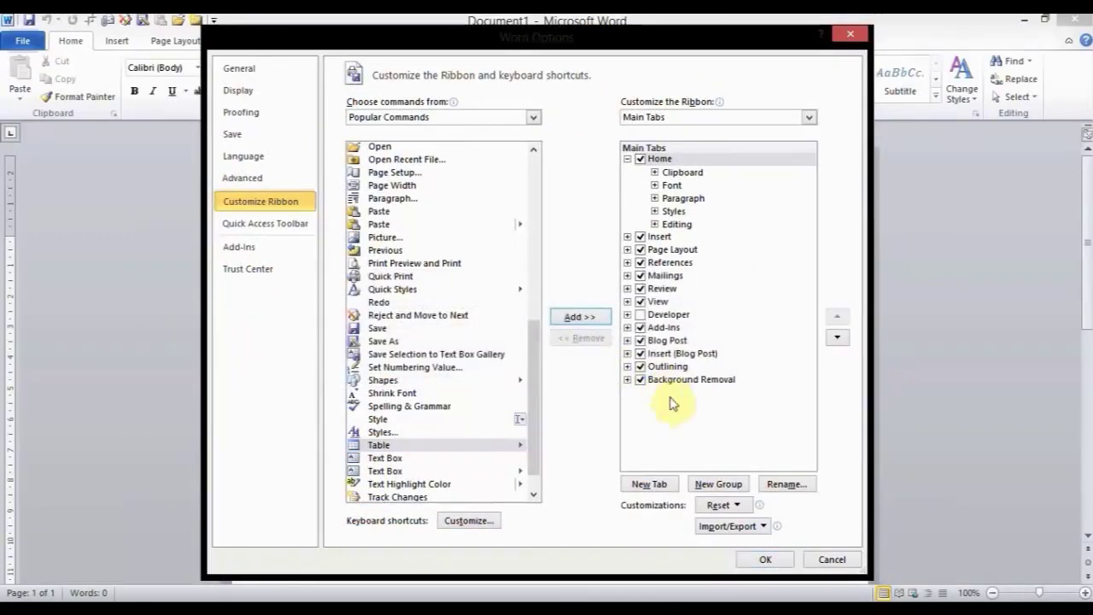
click(717, 484)
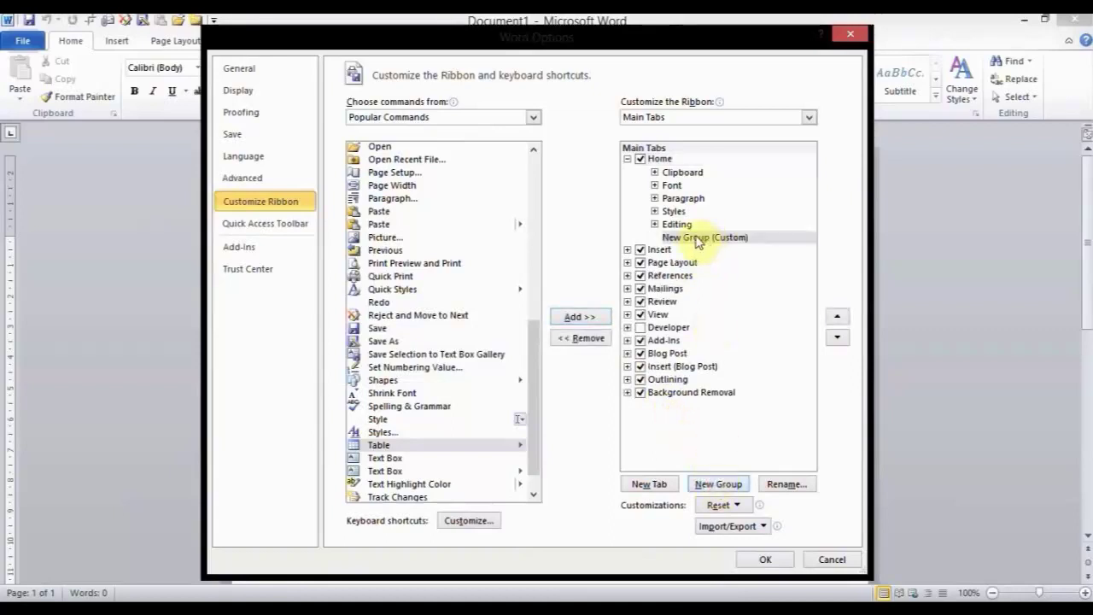
click(697, 238)
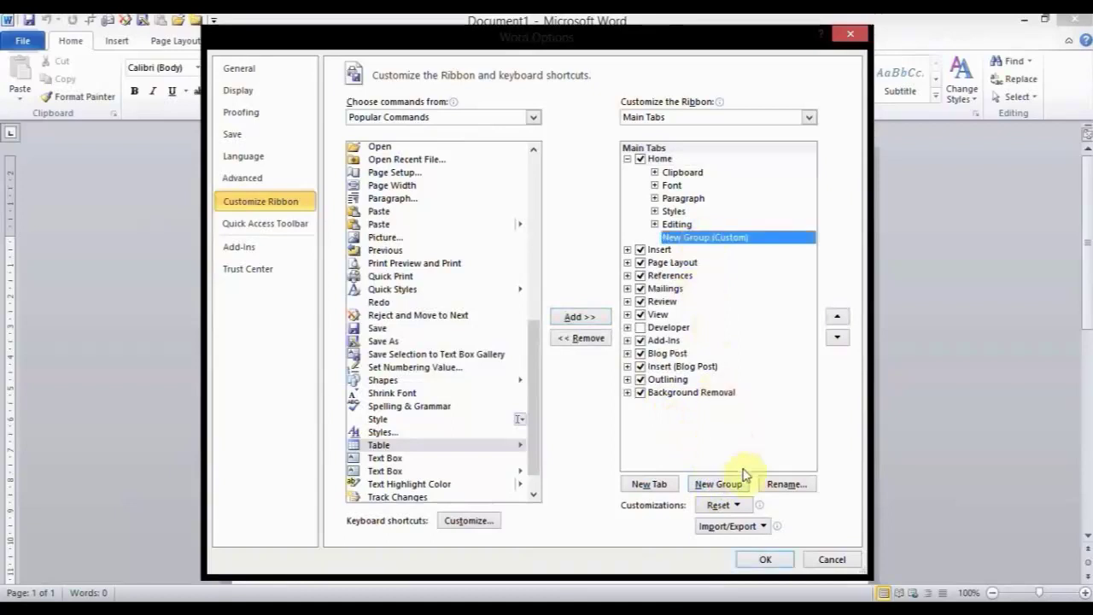
click(771, 483)
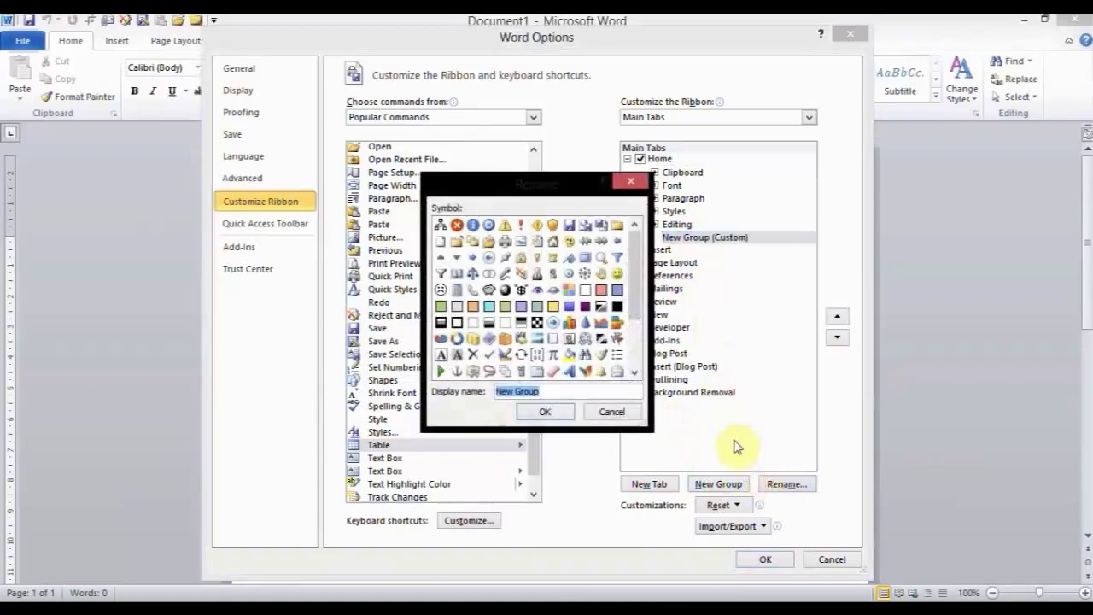
text(Test)
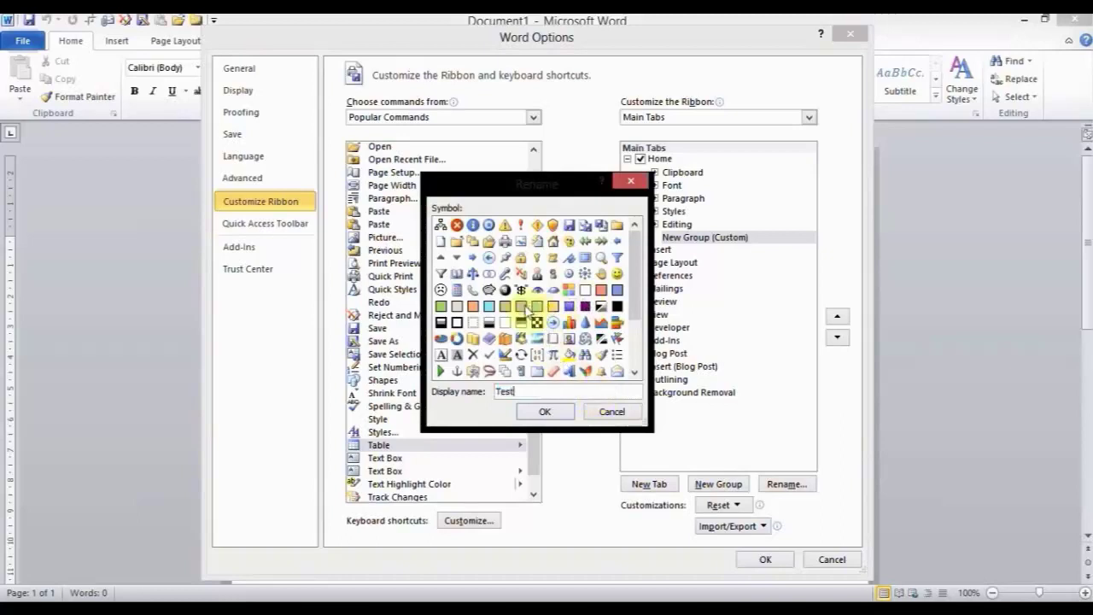
click(544, 411)
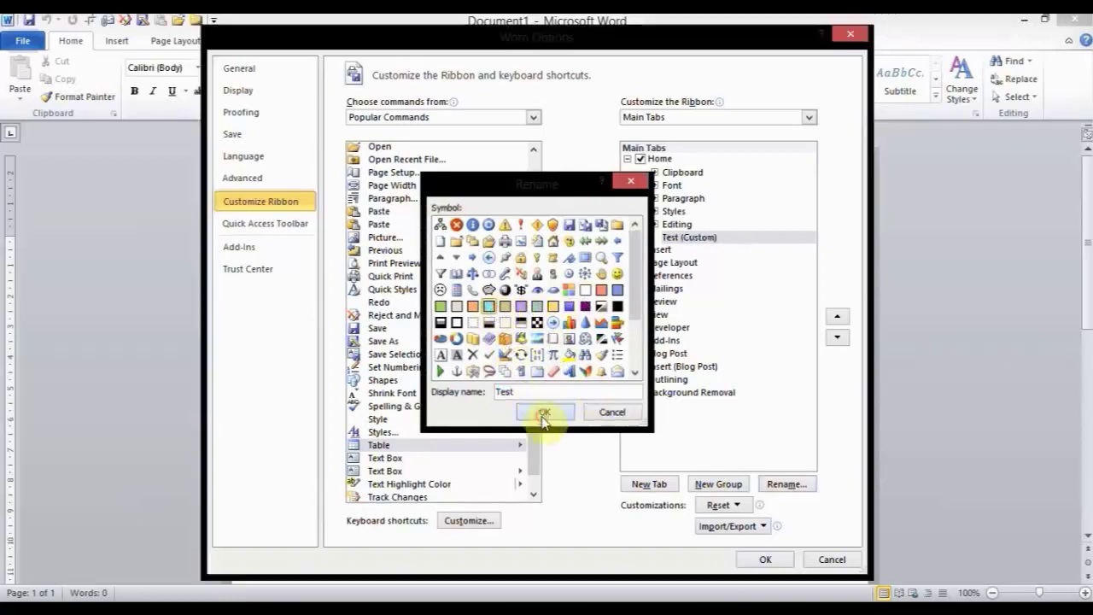
Add the Table command to the Test group and apply the ribbon changes with OK
click(447, 447)
click(578, 317)
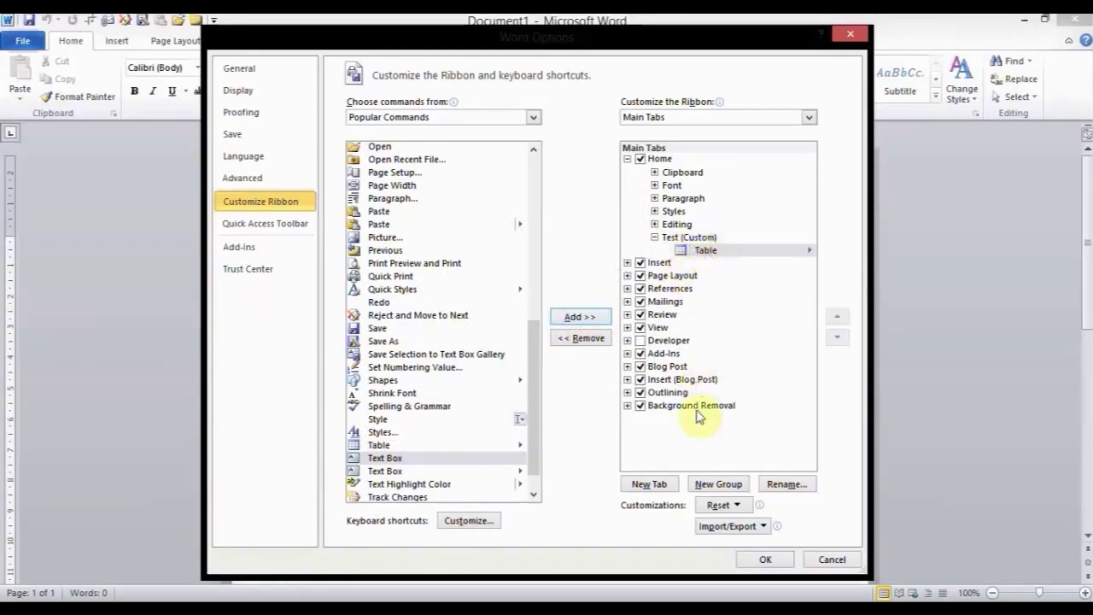
click(764, 559)
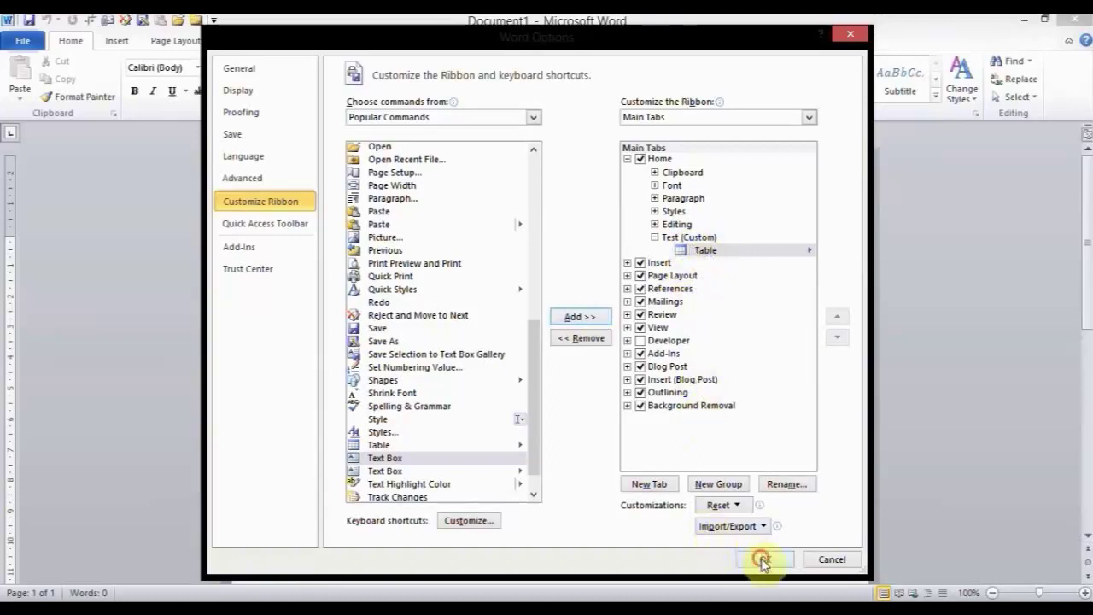
mouse_move(1066, 118)
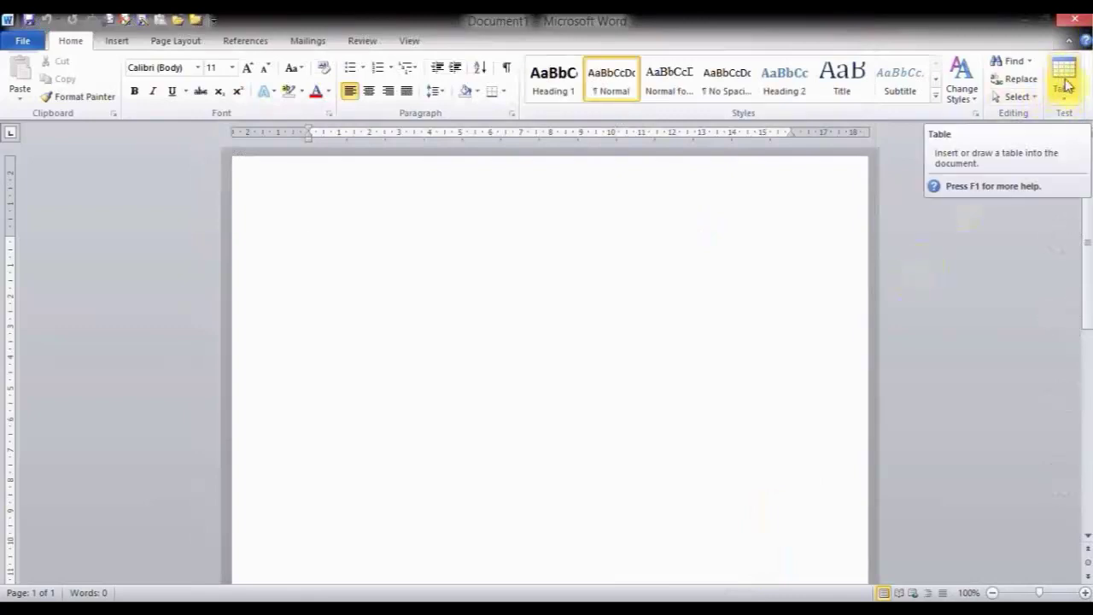
triple_click(921, 241)
double_click(901, 161)
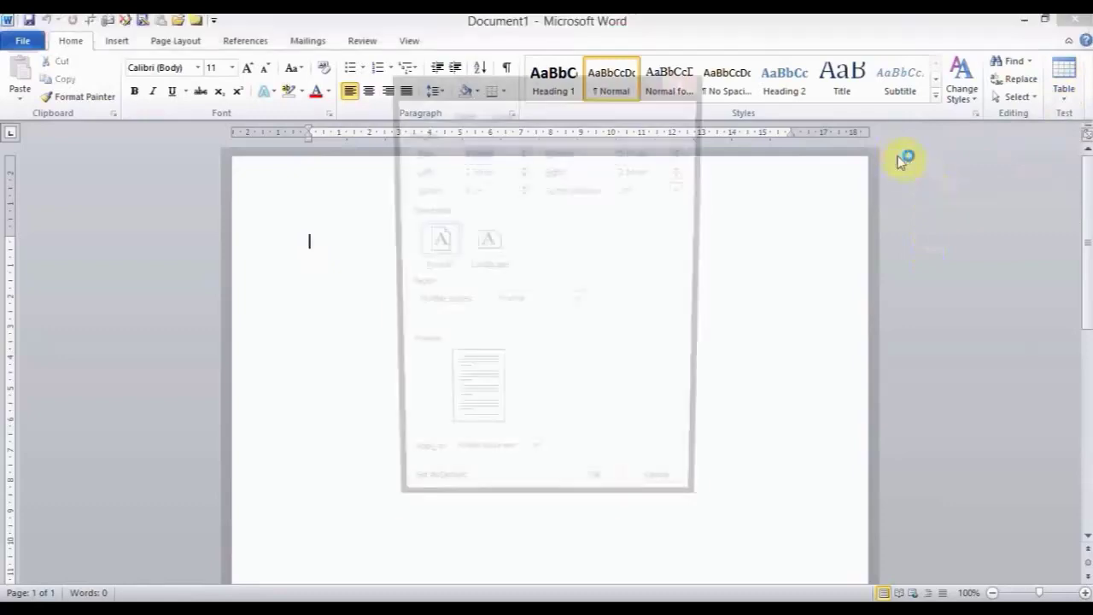
click(693, 81)
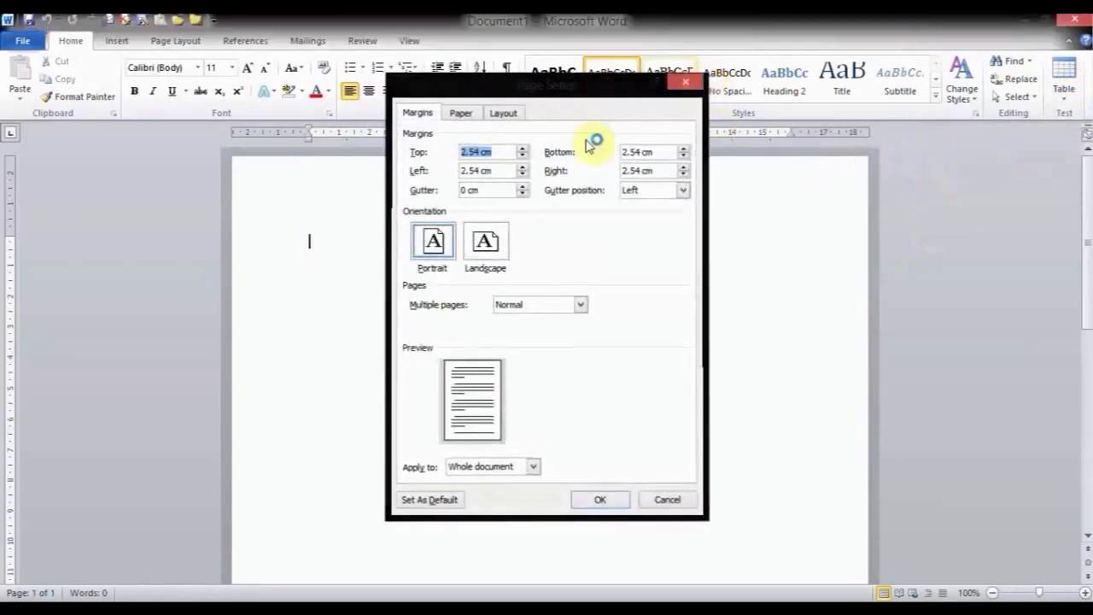